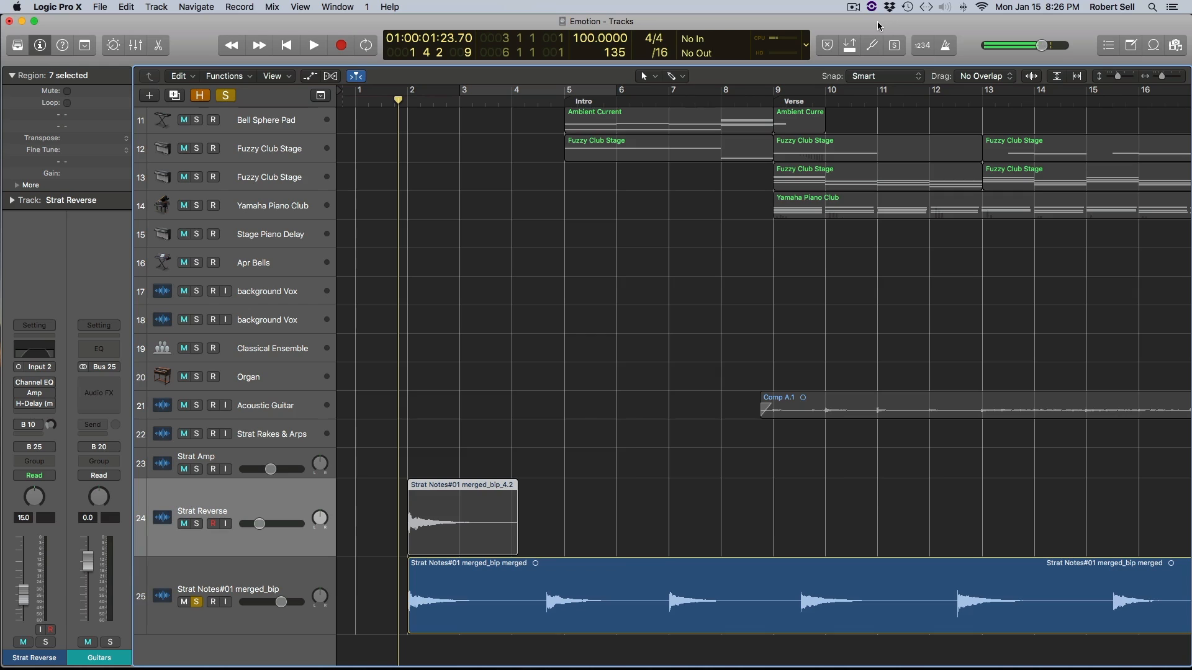
- Play back the merged Strat notes, and solo the Strat Reverse track to audition its single-note region
key("space")
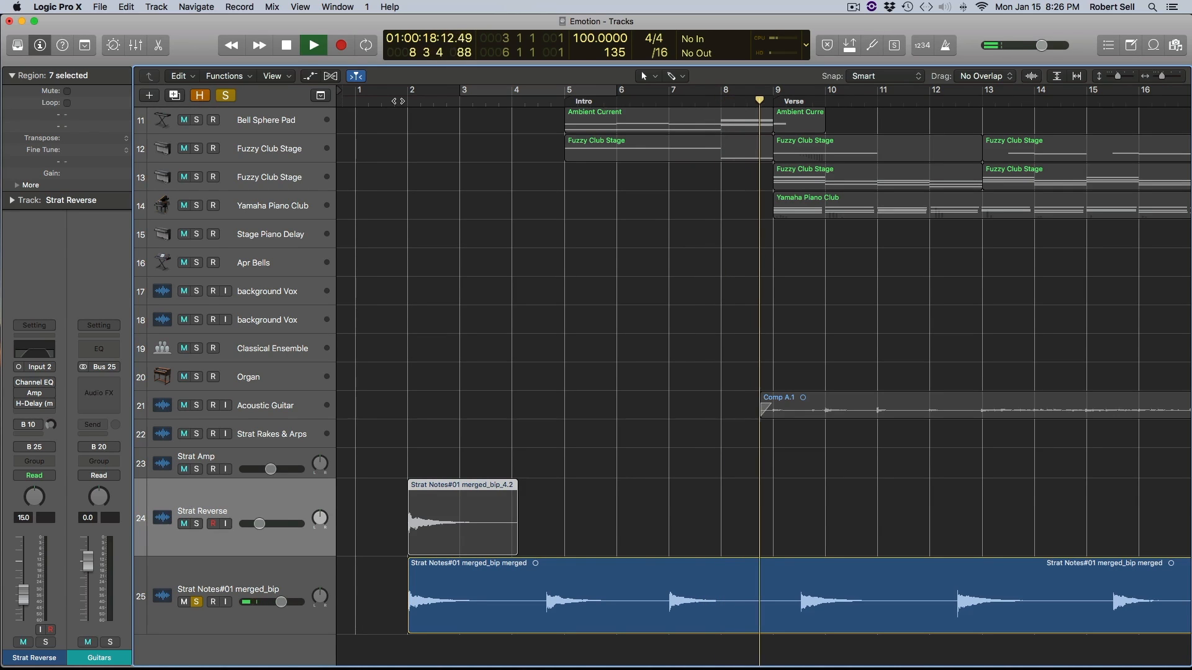
key("space")
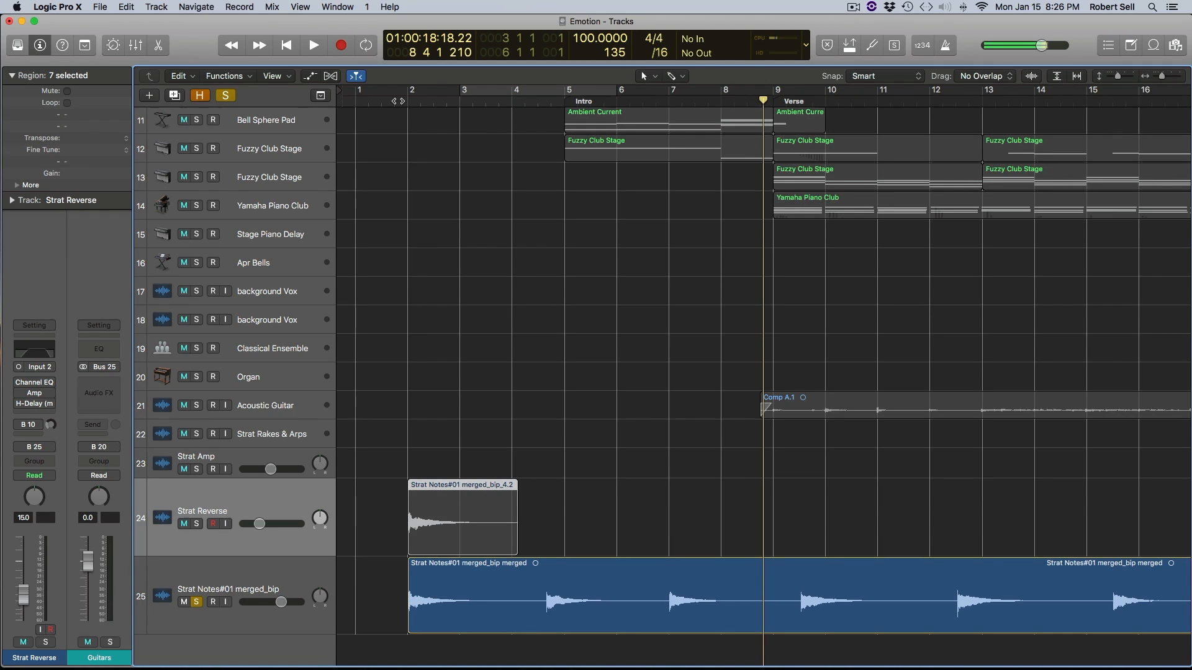
left_click(196, 524)
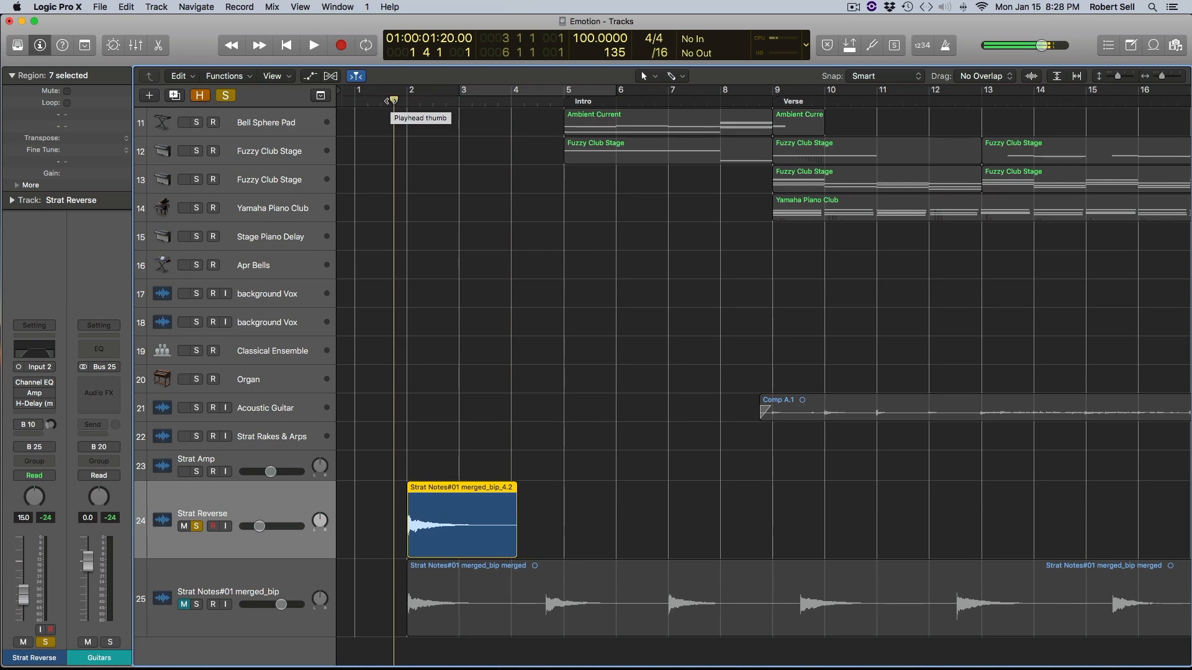
key("space")
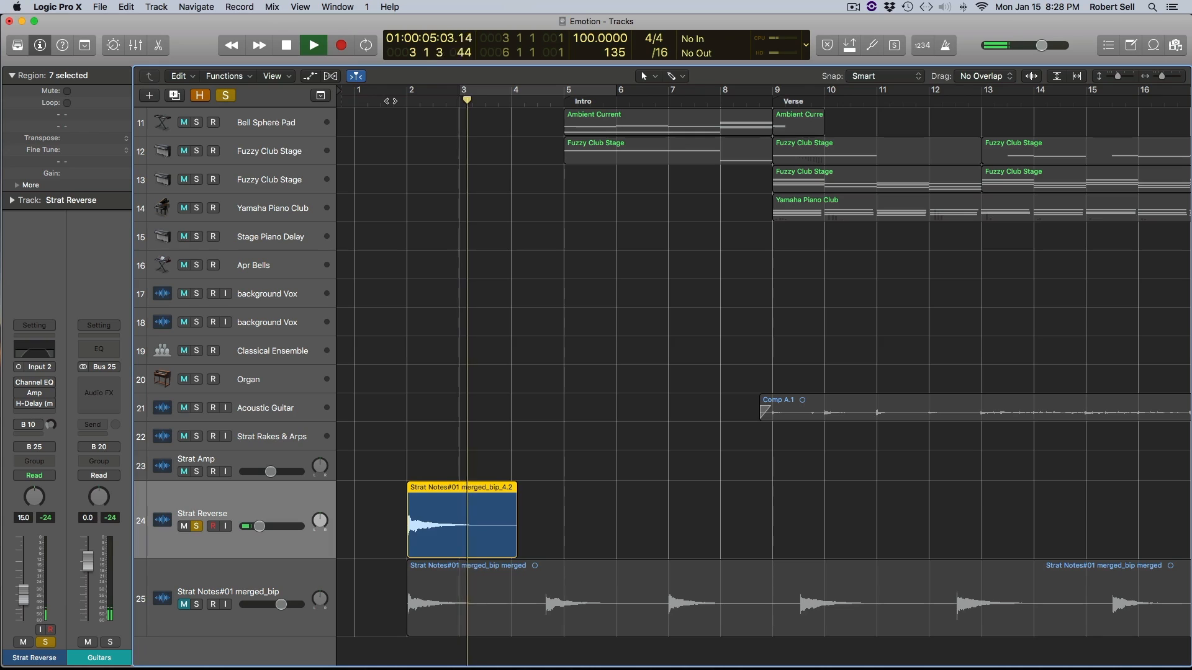
key("space")
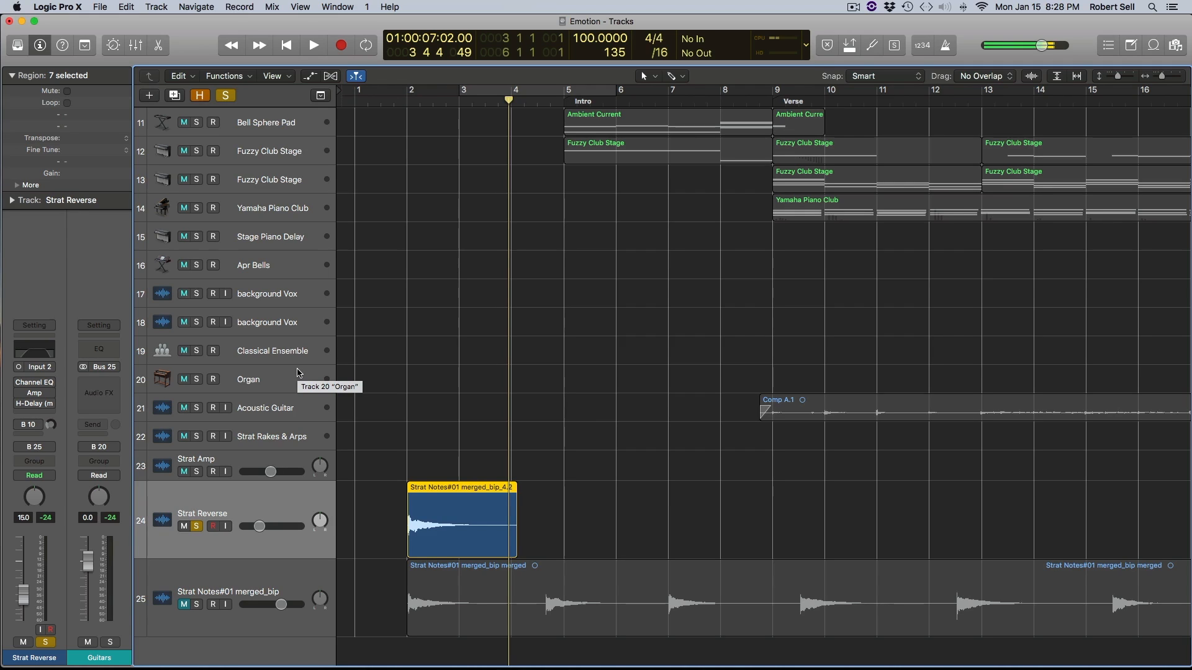
- Reverse the audio of the Strat Reverse track's region in the audio file editor, and close the editor
double_click(451, 516)
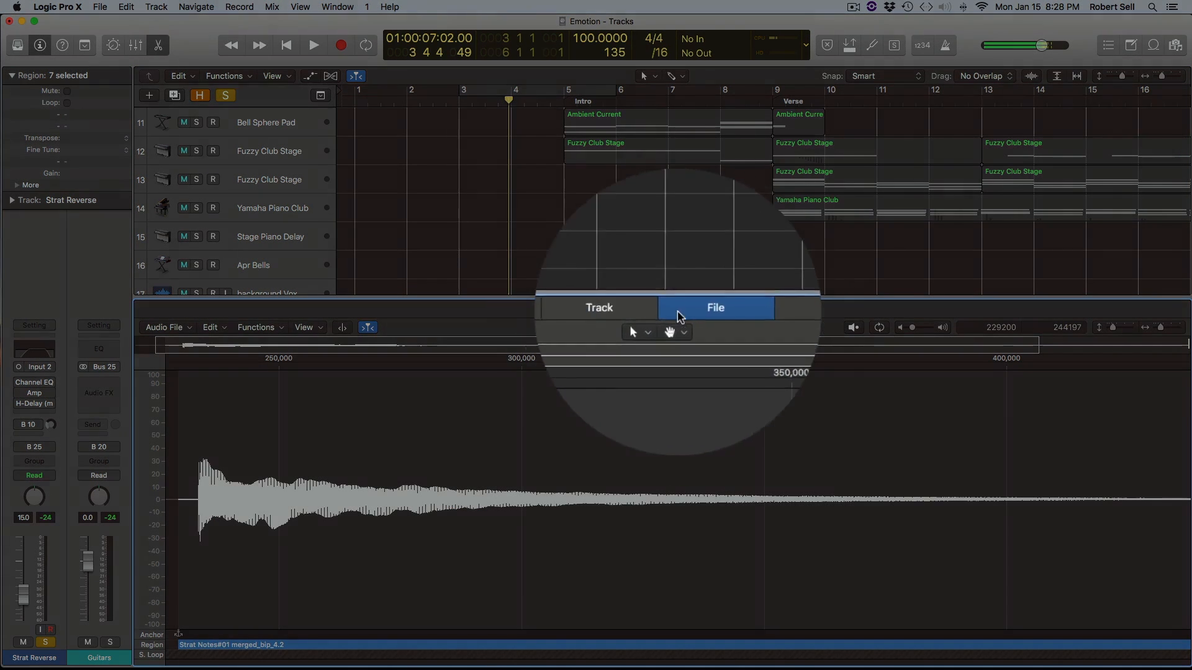
left_click(633, 310)
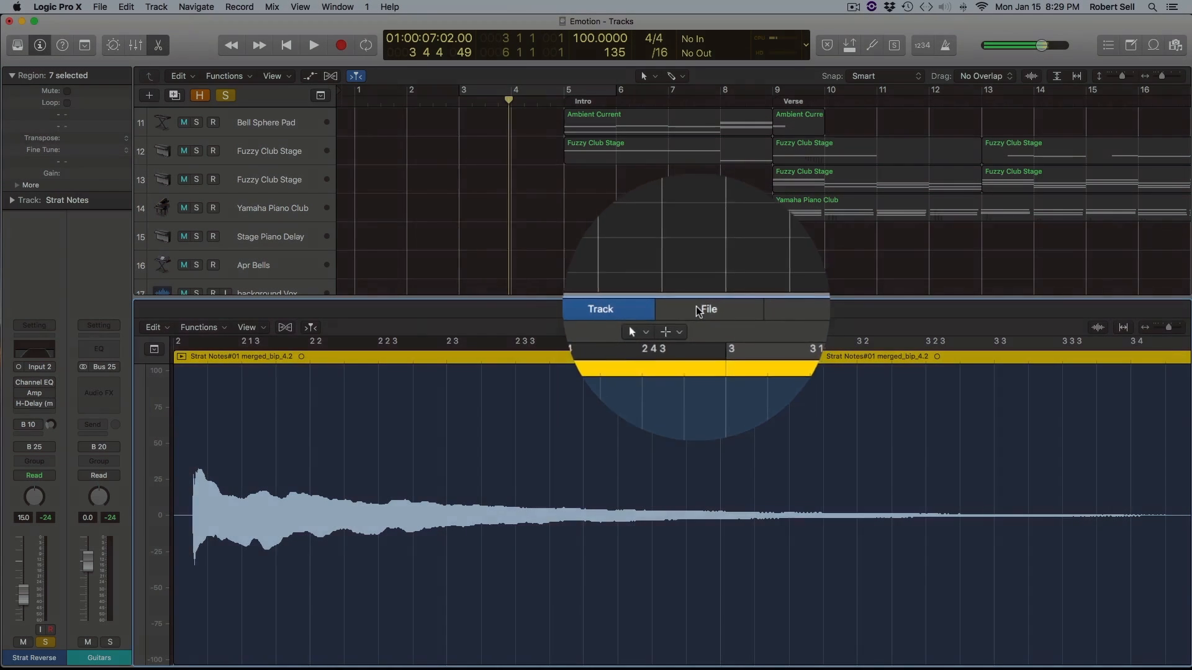
left_click(698, 309)
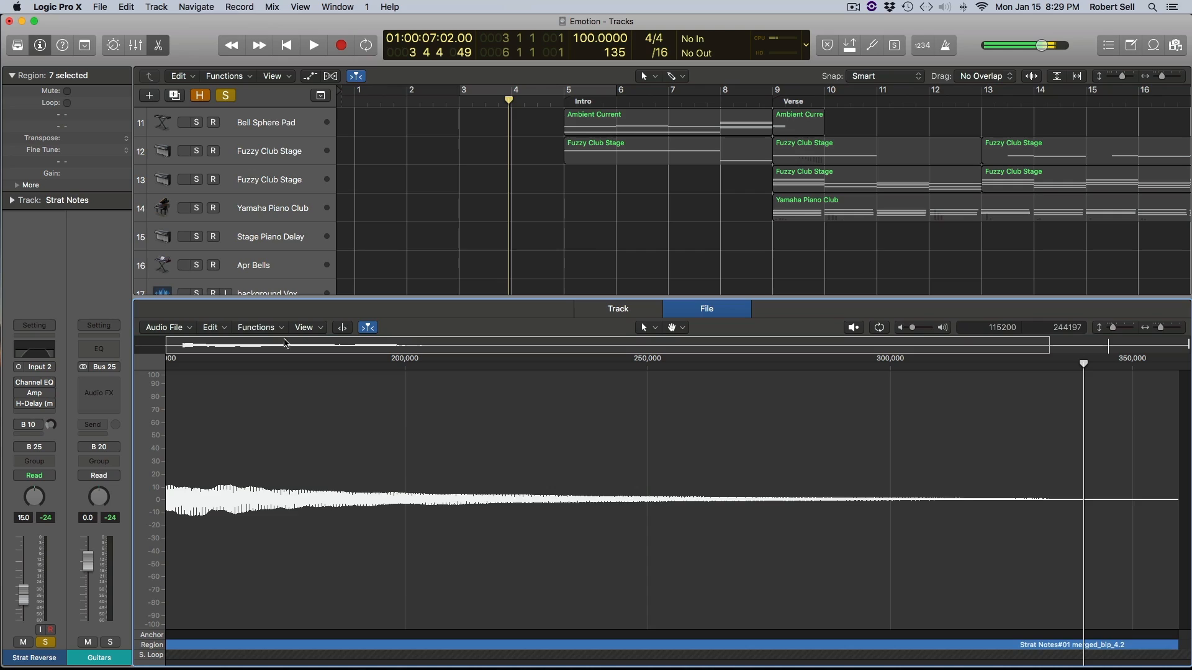
left_click(260, 327)
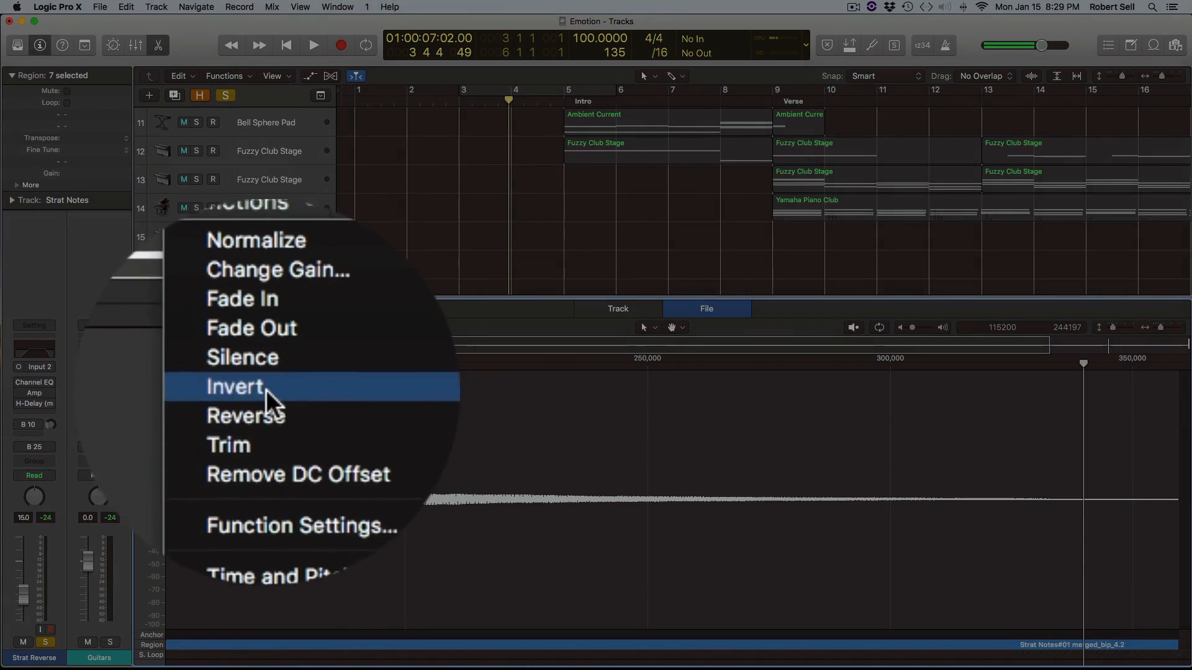
left_click(263, 402)
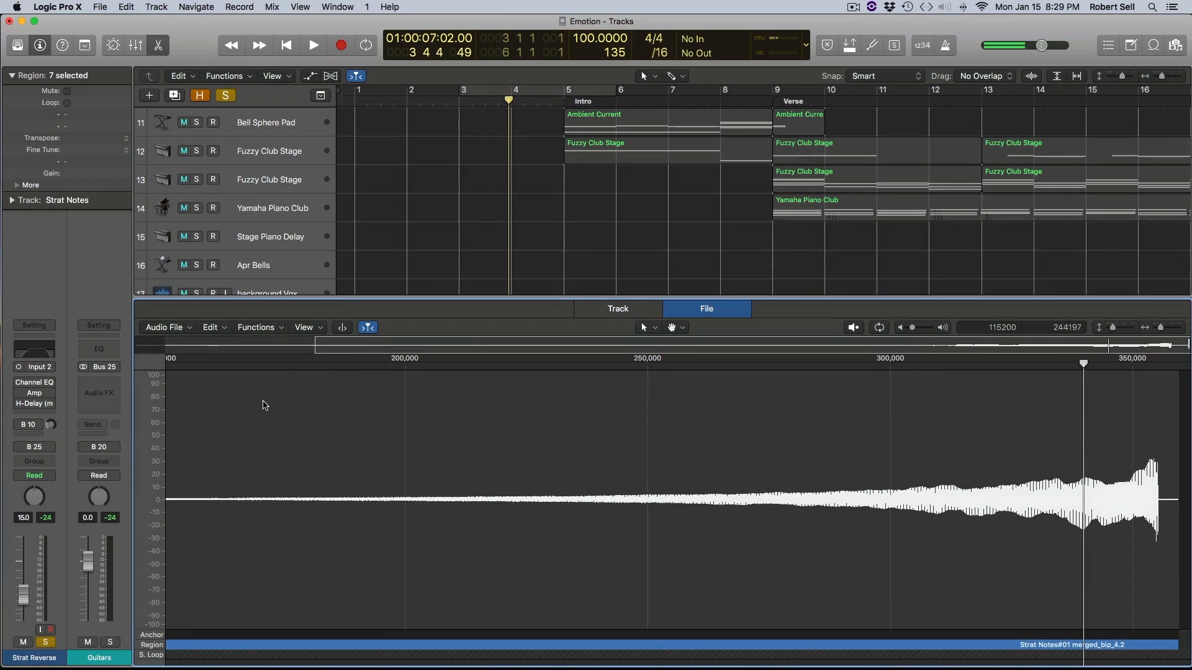
key("e")
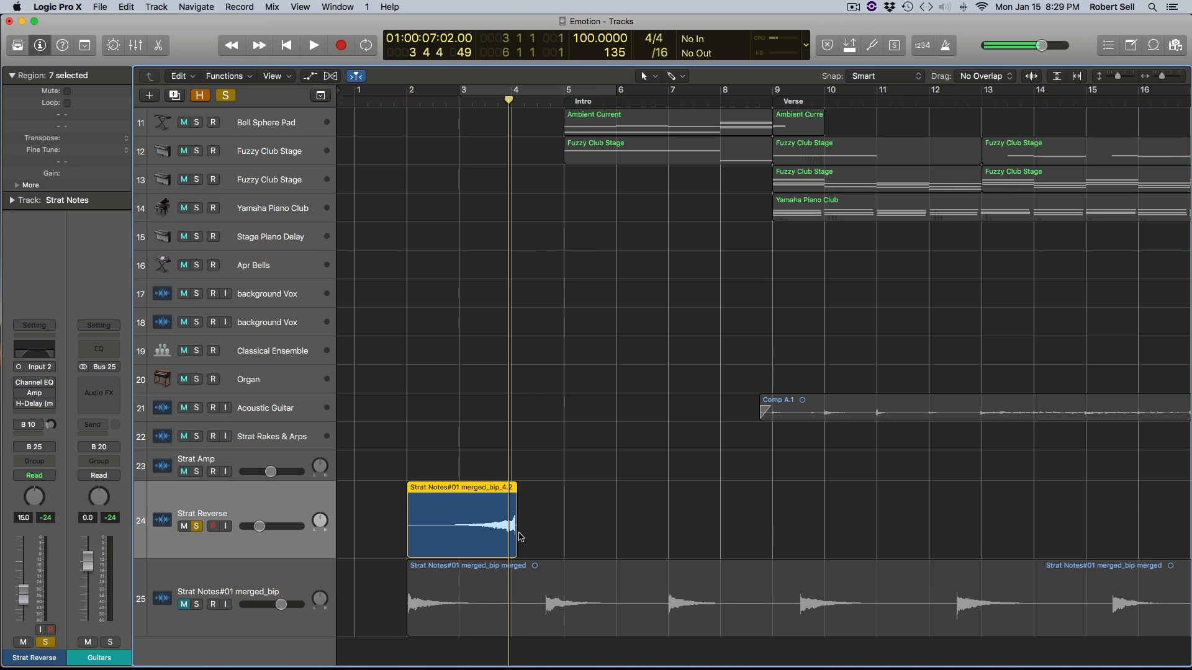
- Play the reversed Strat region twice, starting from around bar 2
double_click(397, 100)
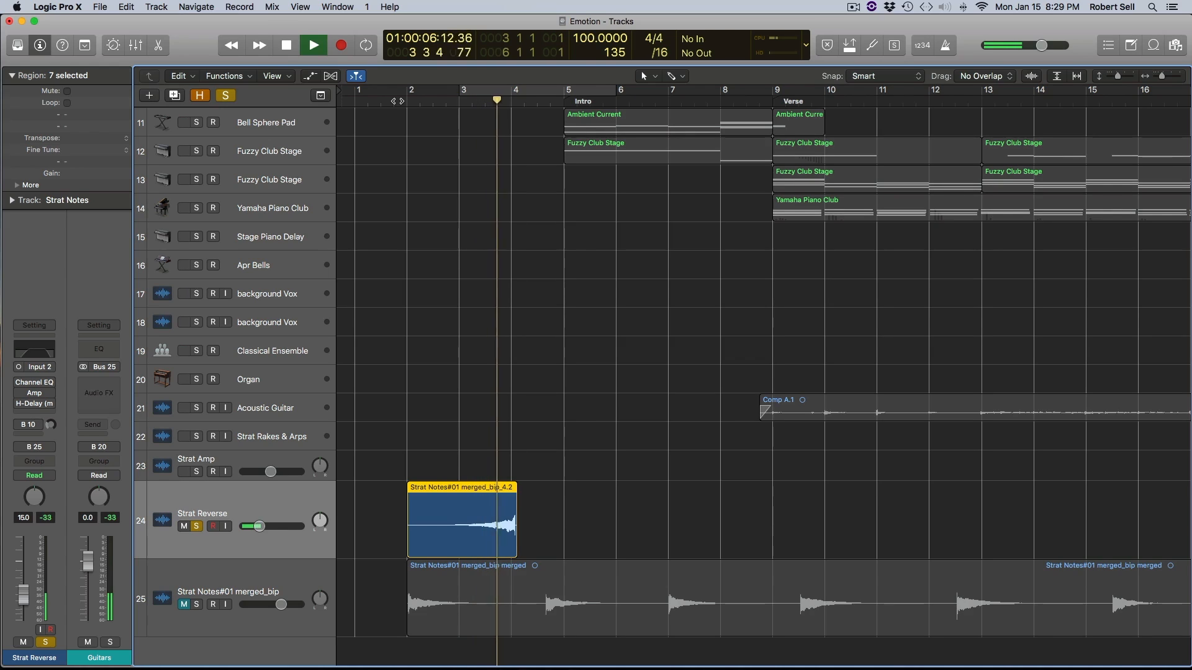
key("space")
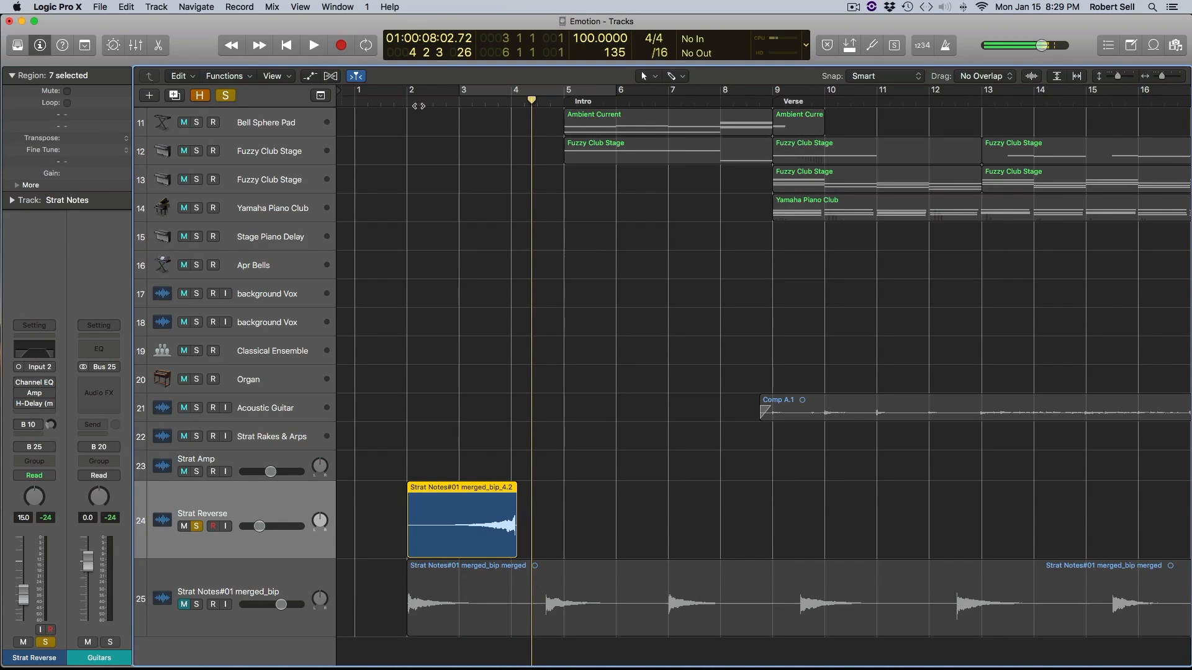
double_click(408, 103)
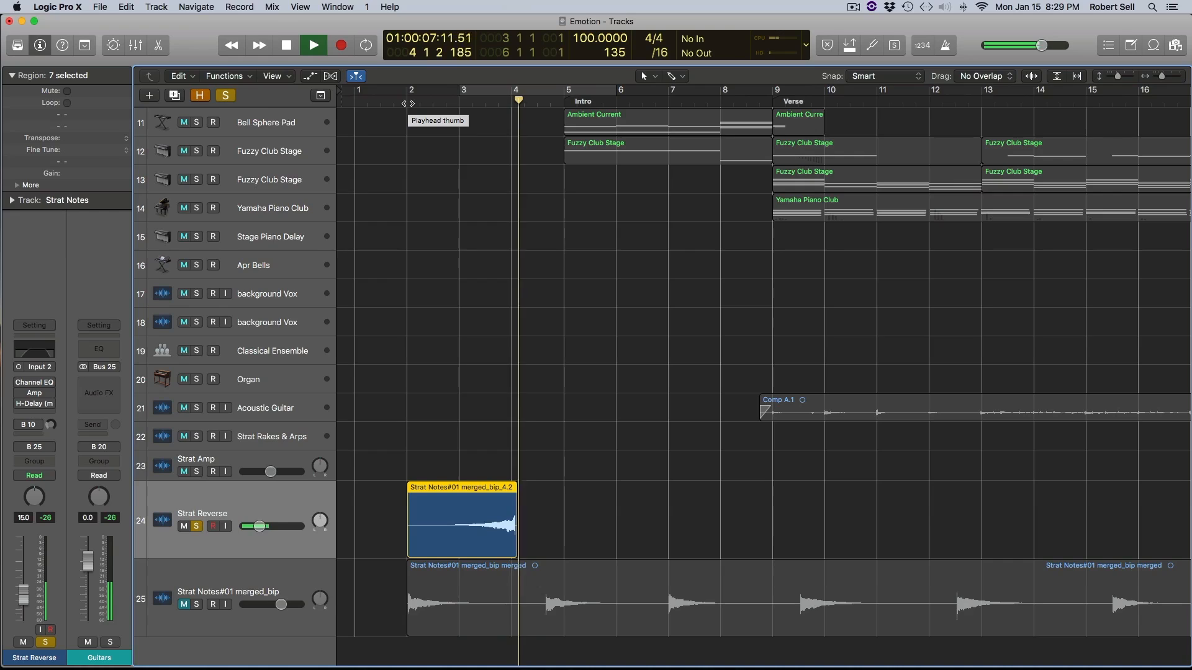
key("space")
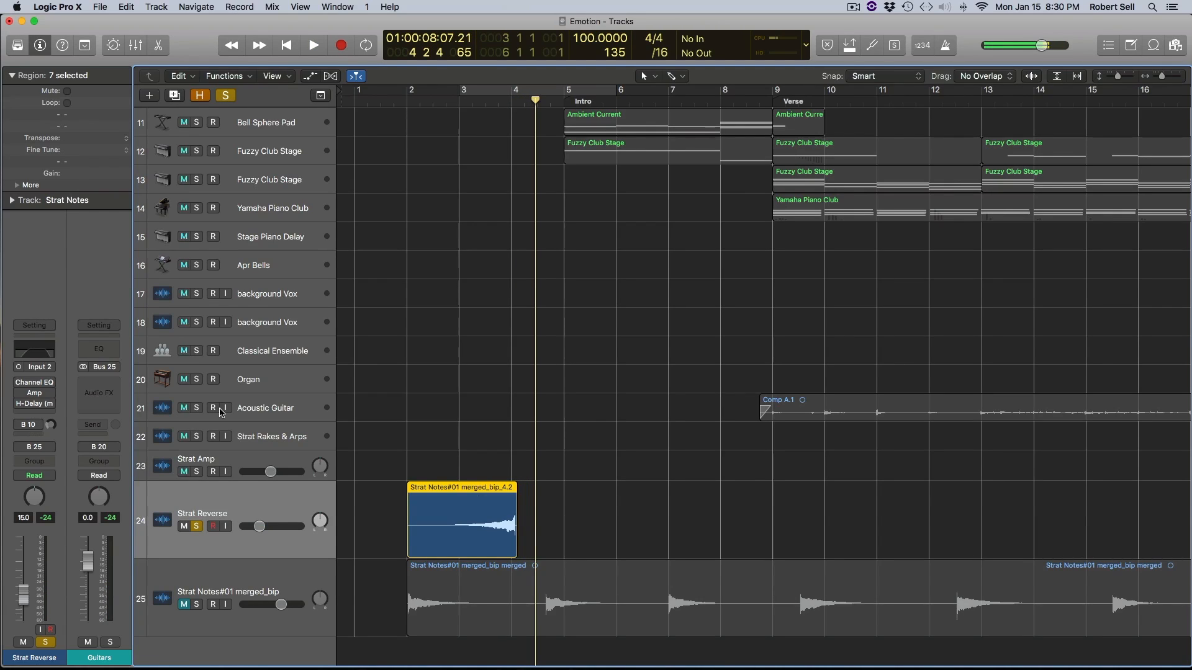
- Enable the Channel EQ on the Strat Reverse channel, inspect its curve, and play the reversed region with it
left_click(20, 383)
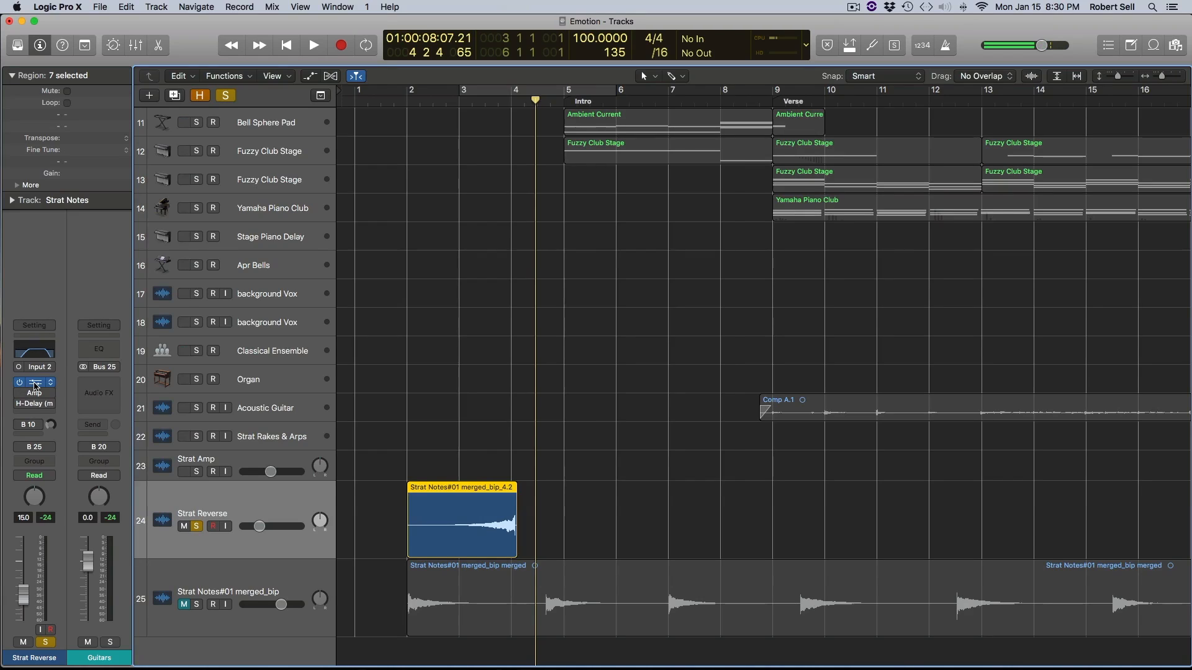
left_click(34, 384)
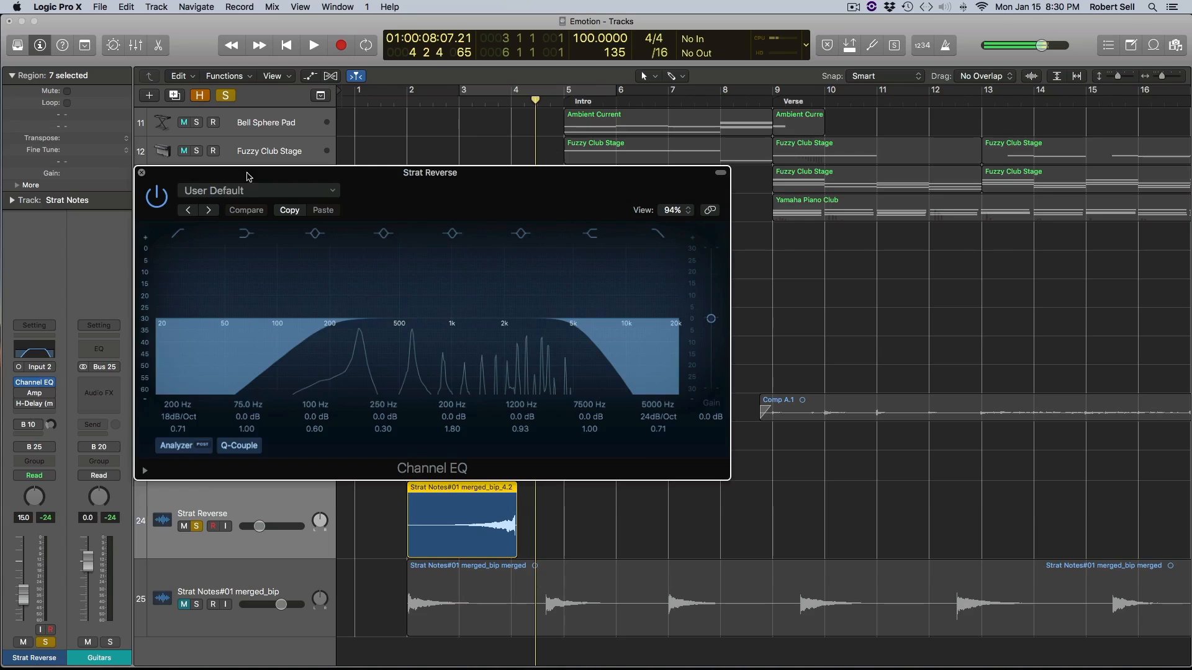
left_click(142, 173)
left_click(433, 103)
key("space")
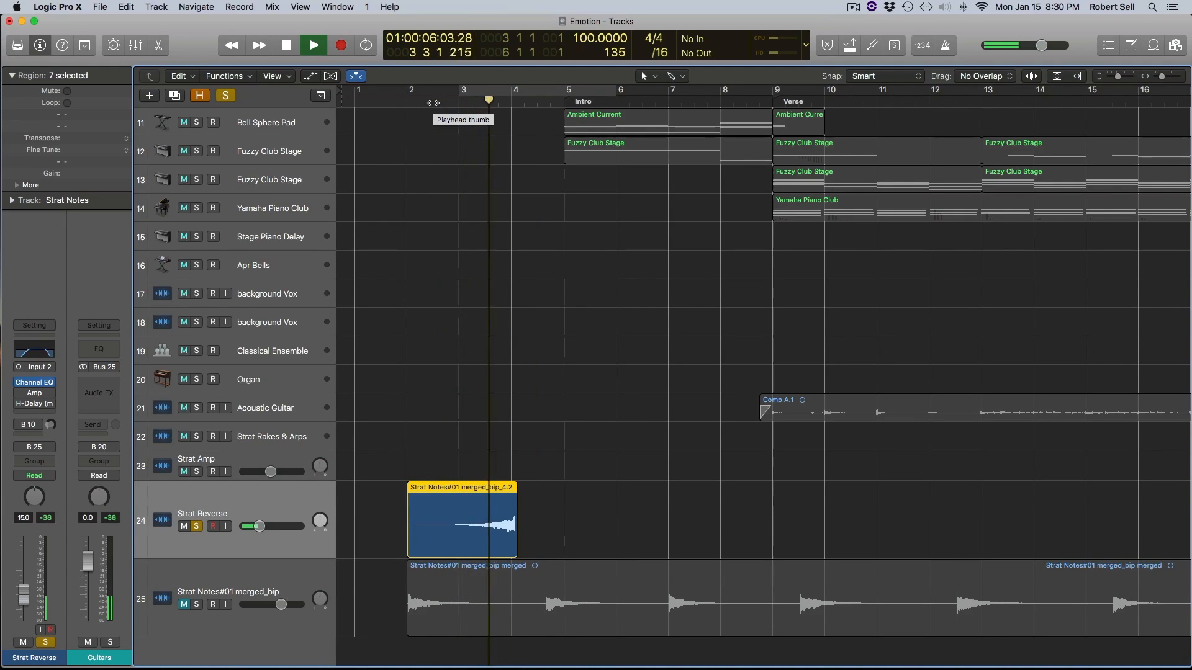
key("space")
- Enable the Amp Designer plug-in on the Strat Reverse channel, inspect its settings, and play the reversed region
mouse_move(28, 395)
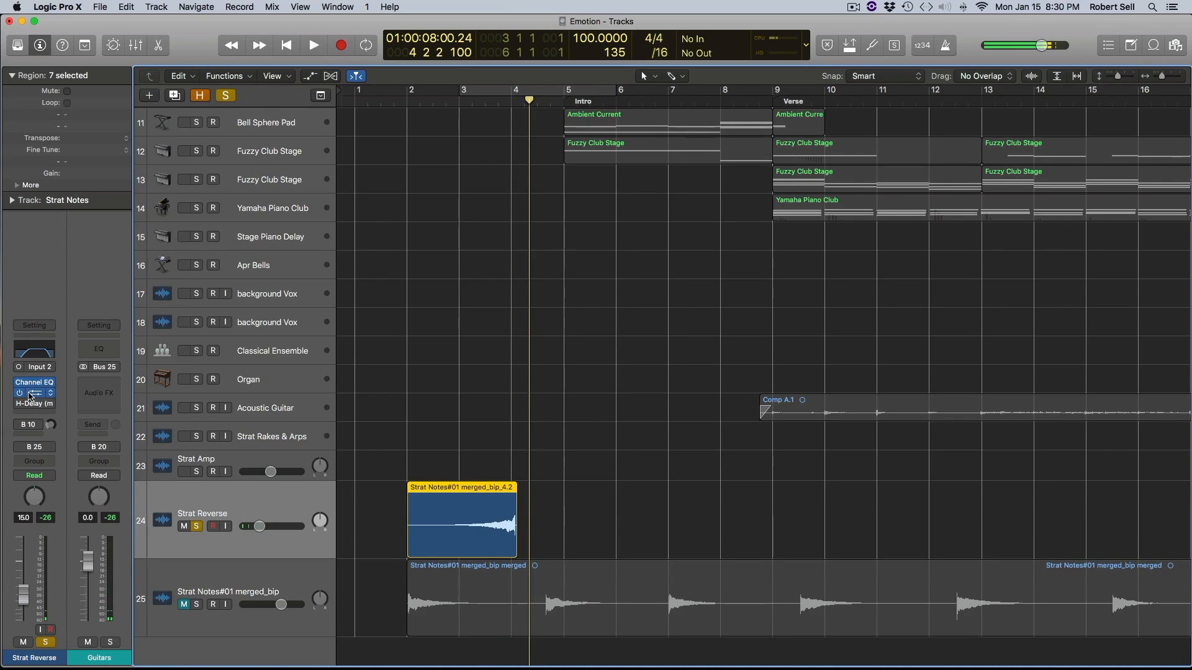
left_click(60, 404)
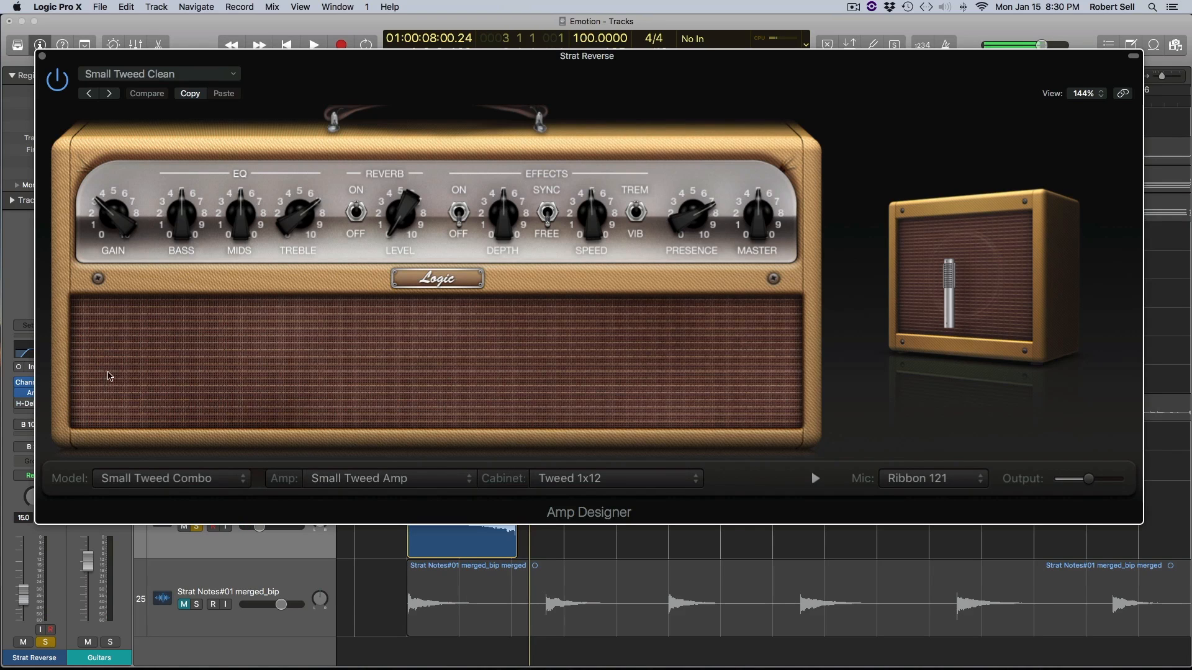
left_click(41, 56)
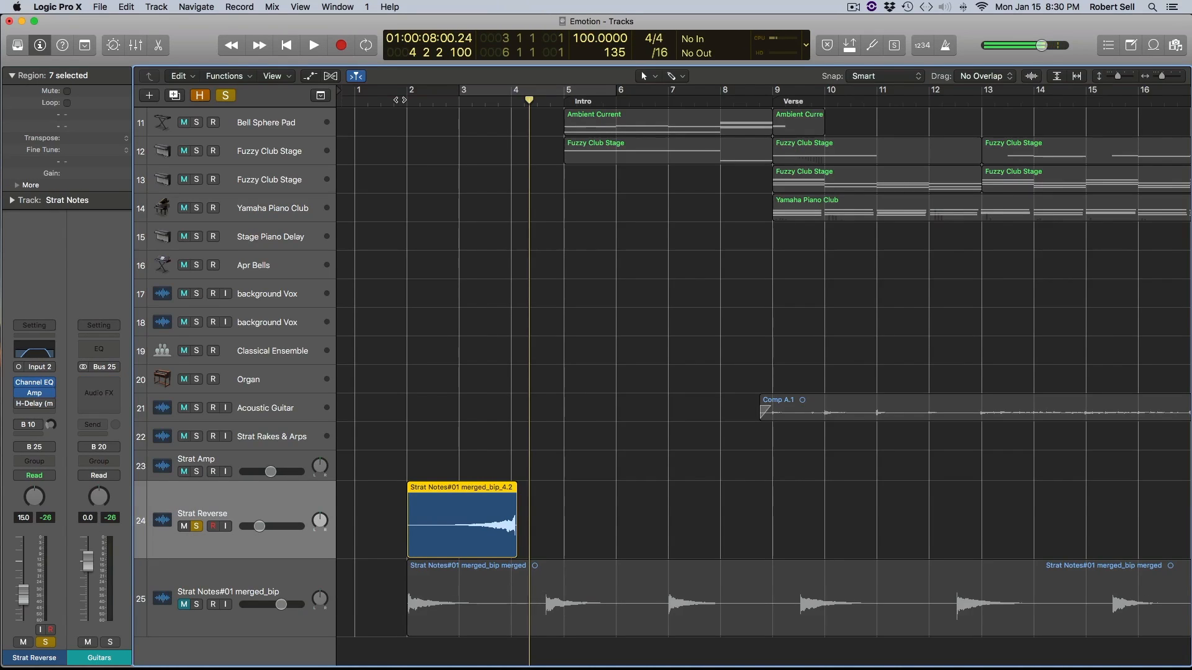
key("shift+space")
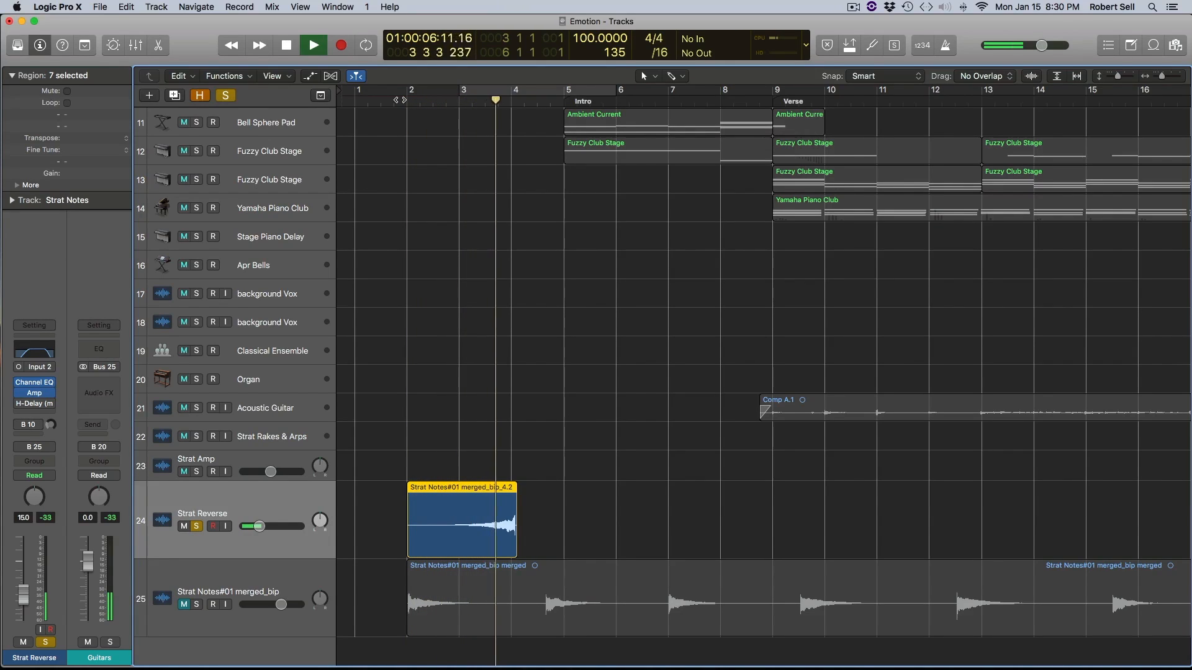
key("space")
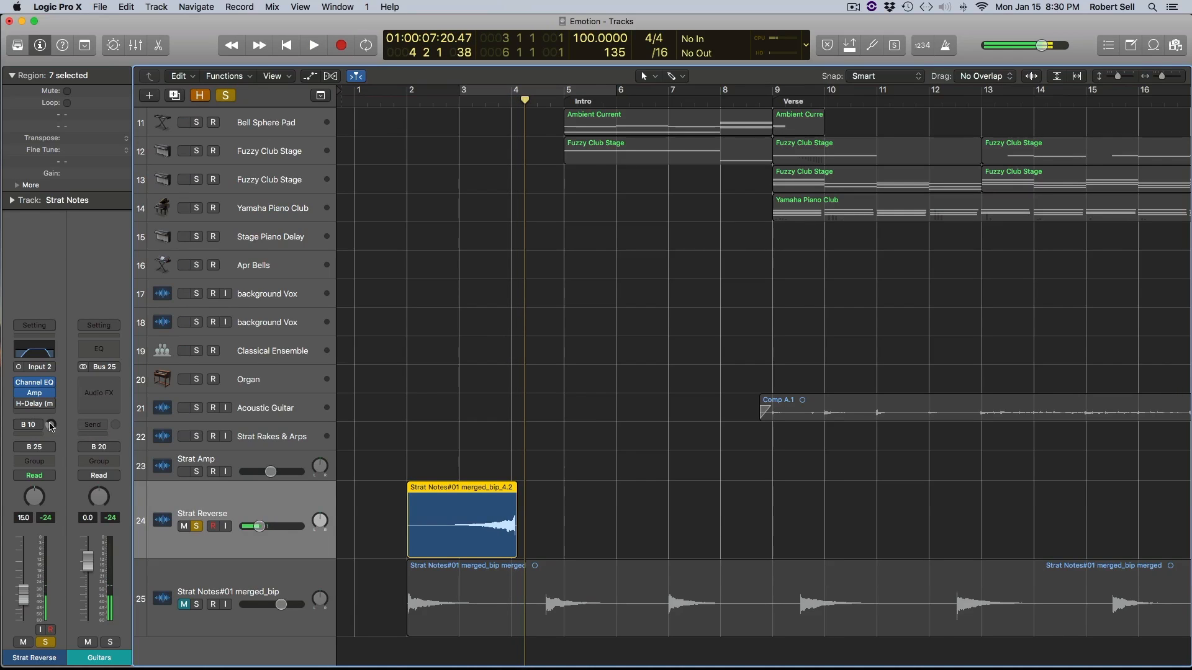
- Enable the H-Delay plug-in on the Strat Reverse channel, inspect its settings, and play the reversed region
mouse_move(21, 407)
left_click(32, 405)
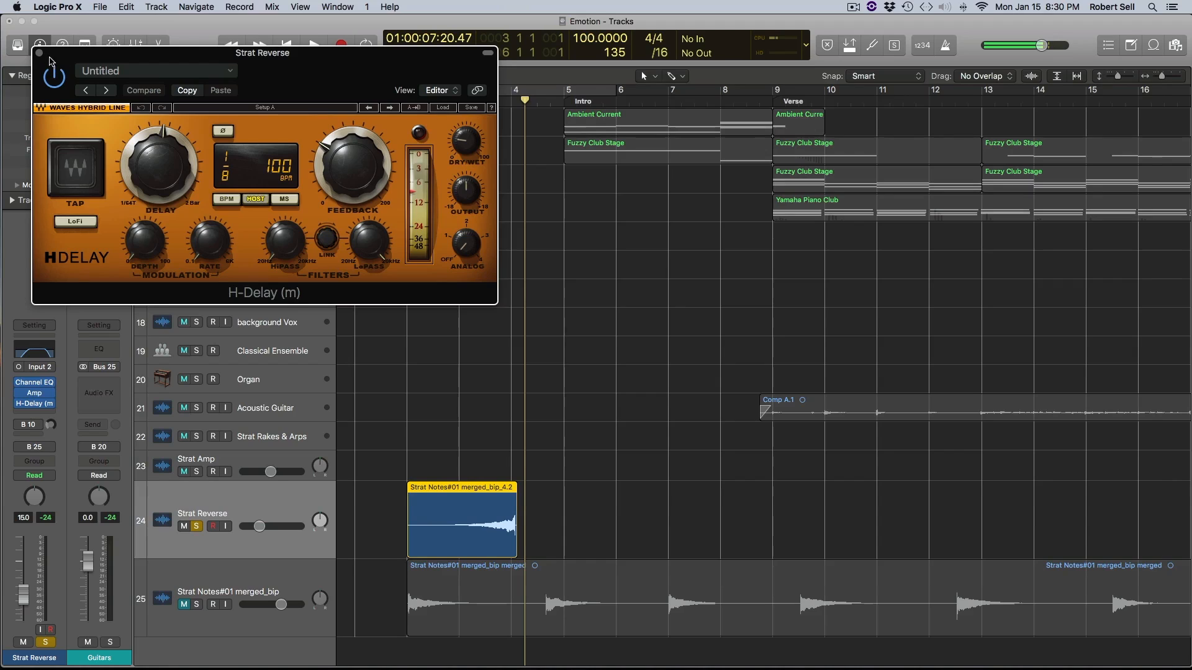
left_click(39, 54)
left_click(398, 101)
key("space")
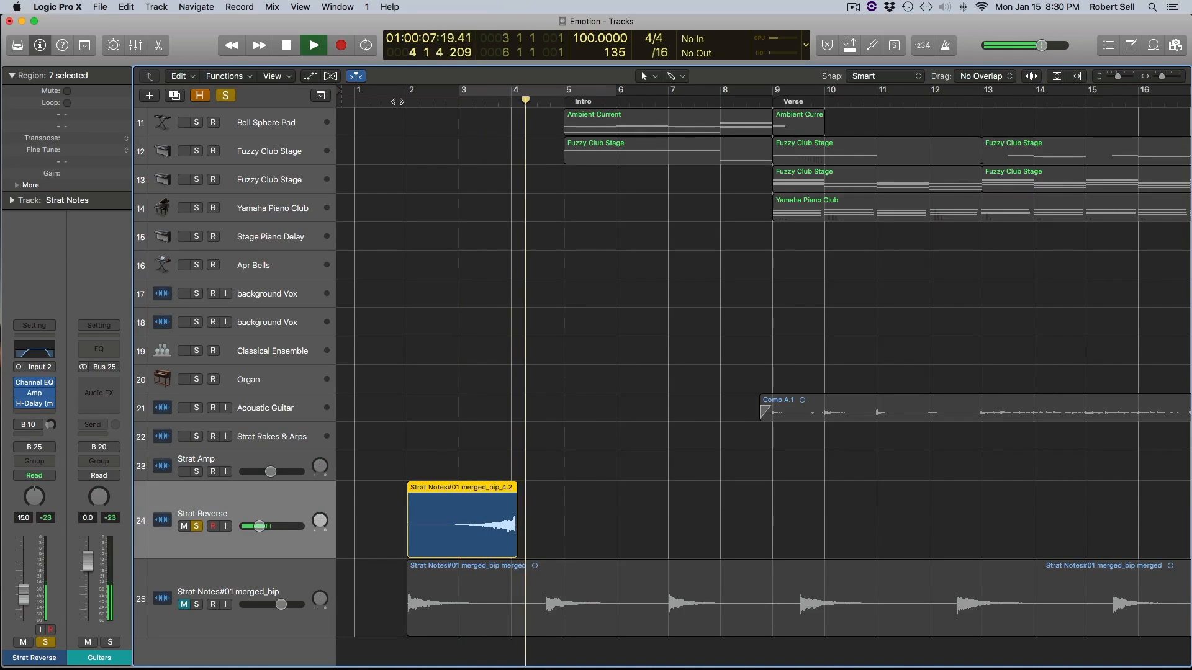
- Activate the Bus 10 send on the Strat Reverse channel and replay the reversed region from just before bar 2
key("space")
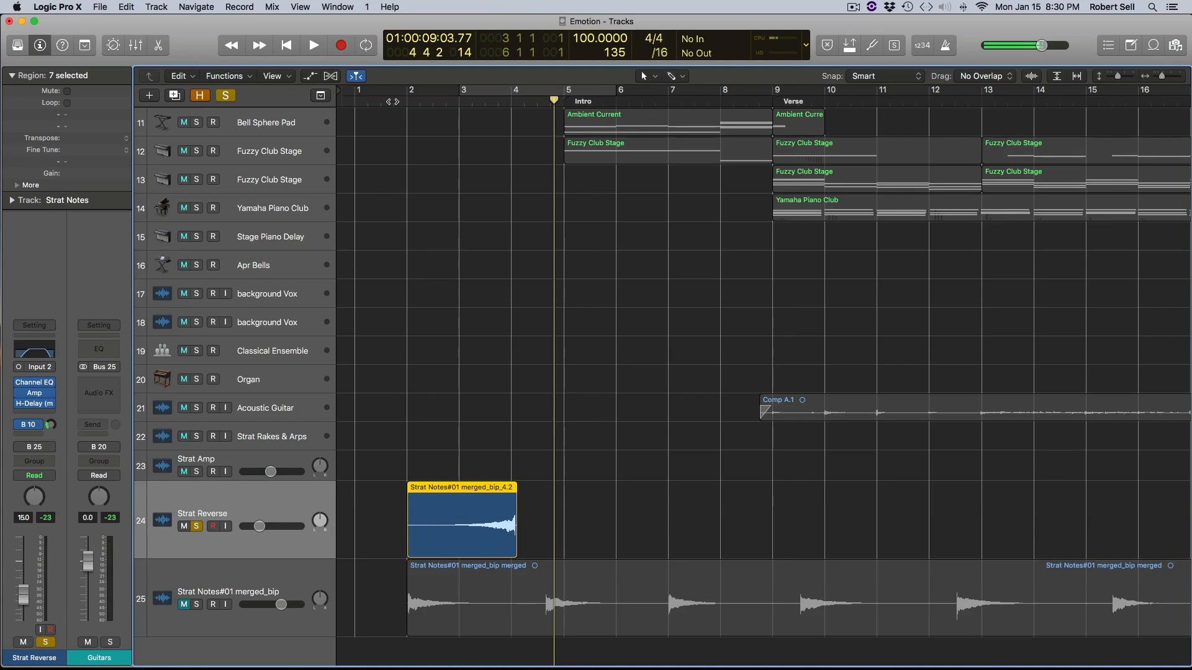
left_click(392, 101)
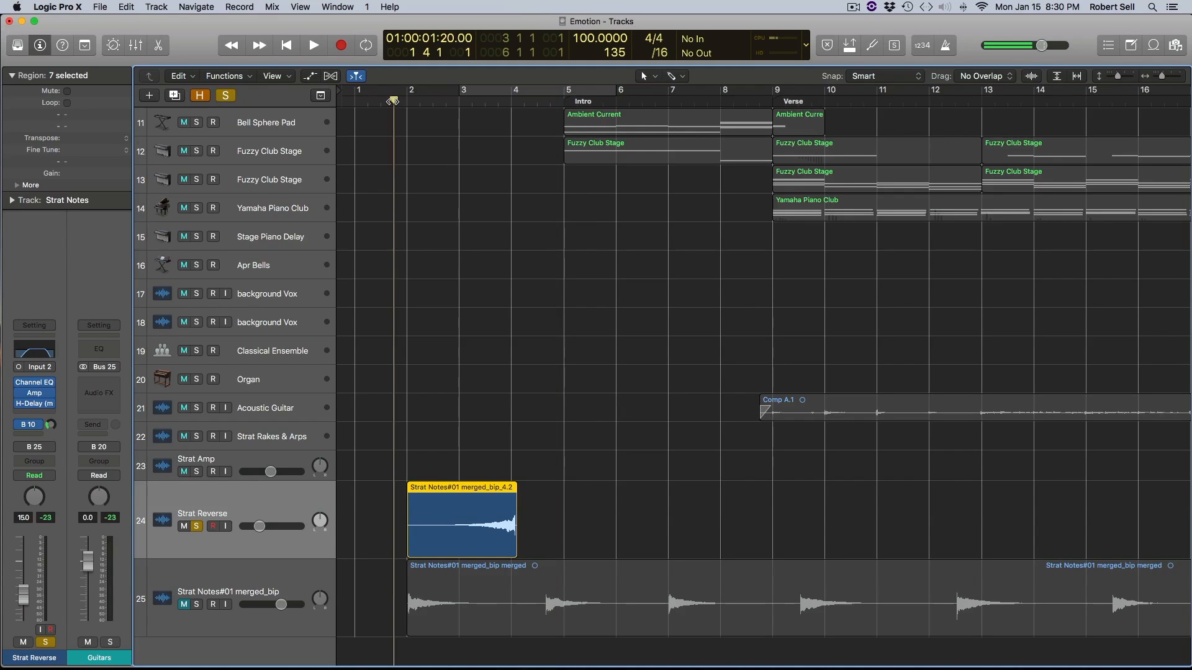
key("space")
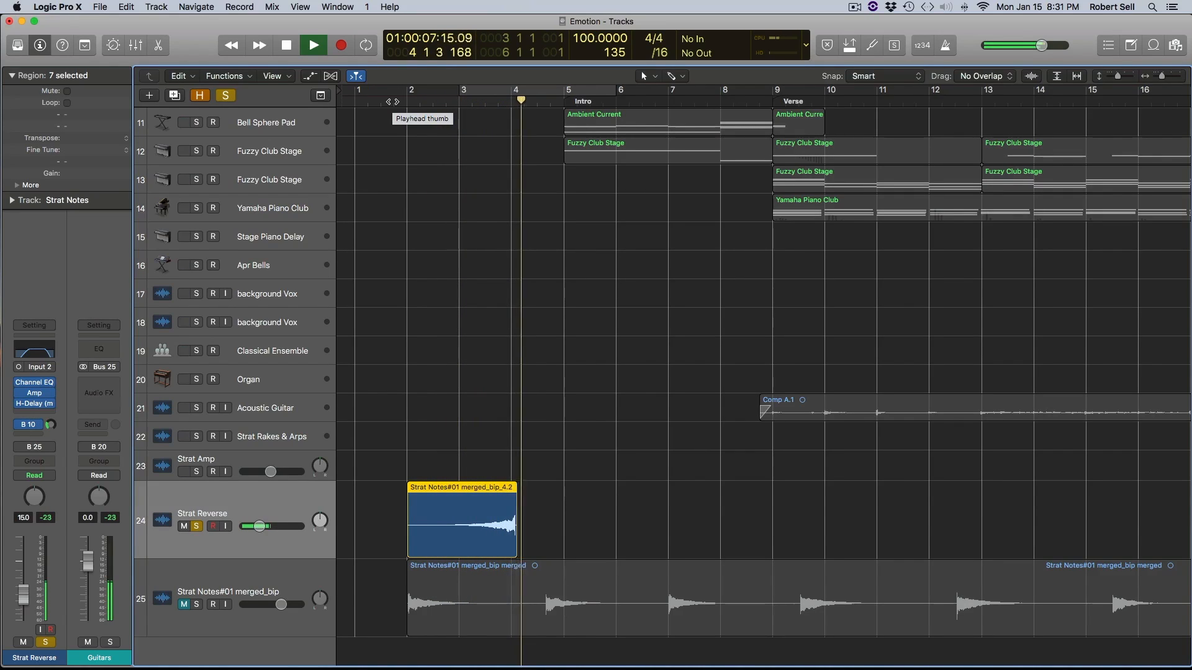
key("space")
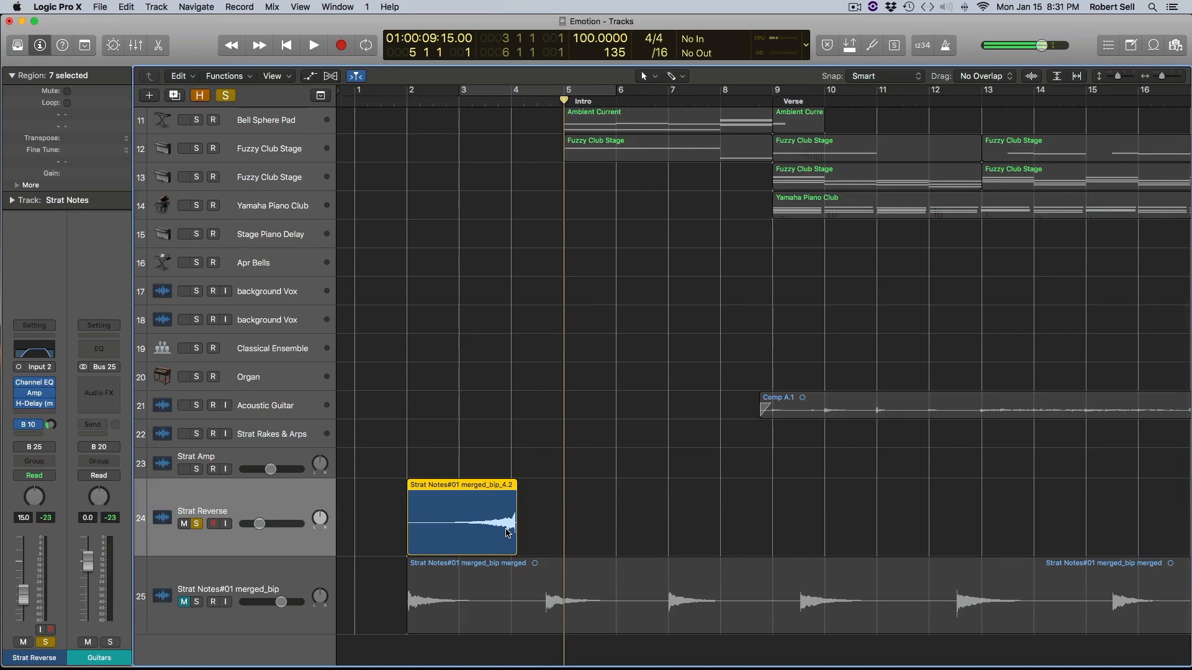
- Move the reversed region on the Strat Reverse track so its waveform peak lands on bar 5, where the Intro begins
left_click_drag(508, 533, 546, 532)
key("super+Right")
key("super+Right")
key("super+Right")
key("super+Right")
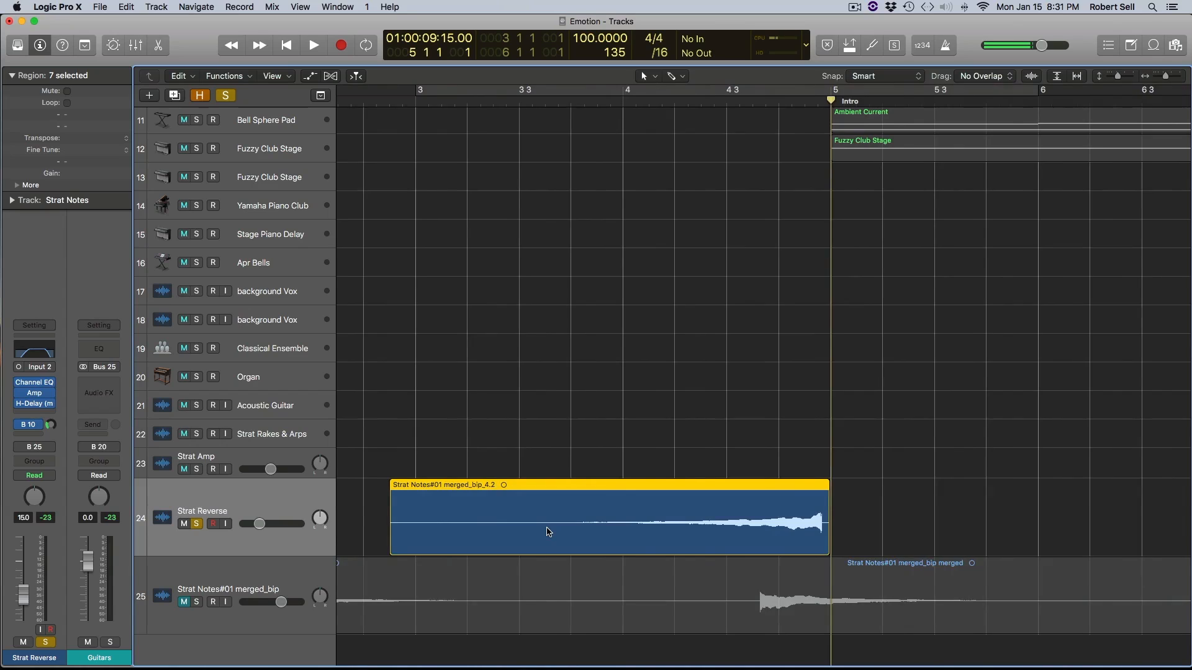
scroll(547, 529, "right", 10)
left_click_drag(535, 542, 545, 542)
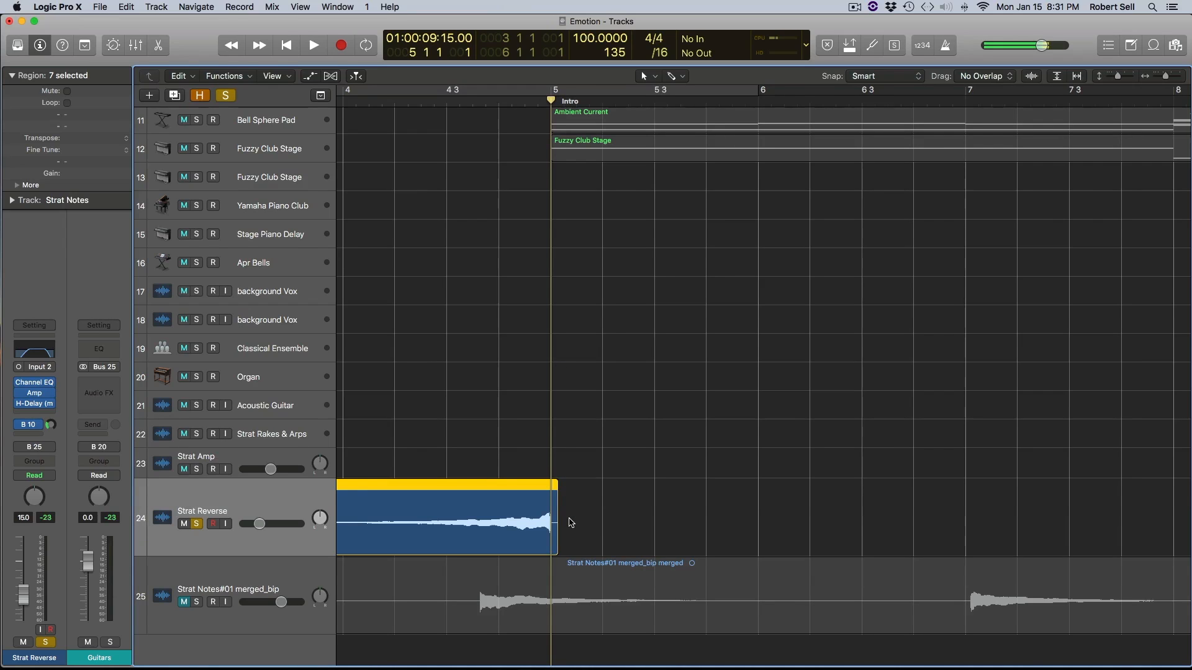
key("super+Left")
key("super+Left")
key("super+Left")
key("super+Left")
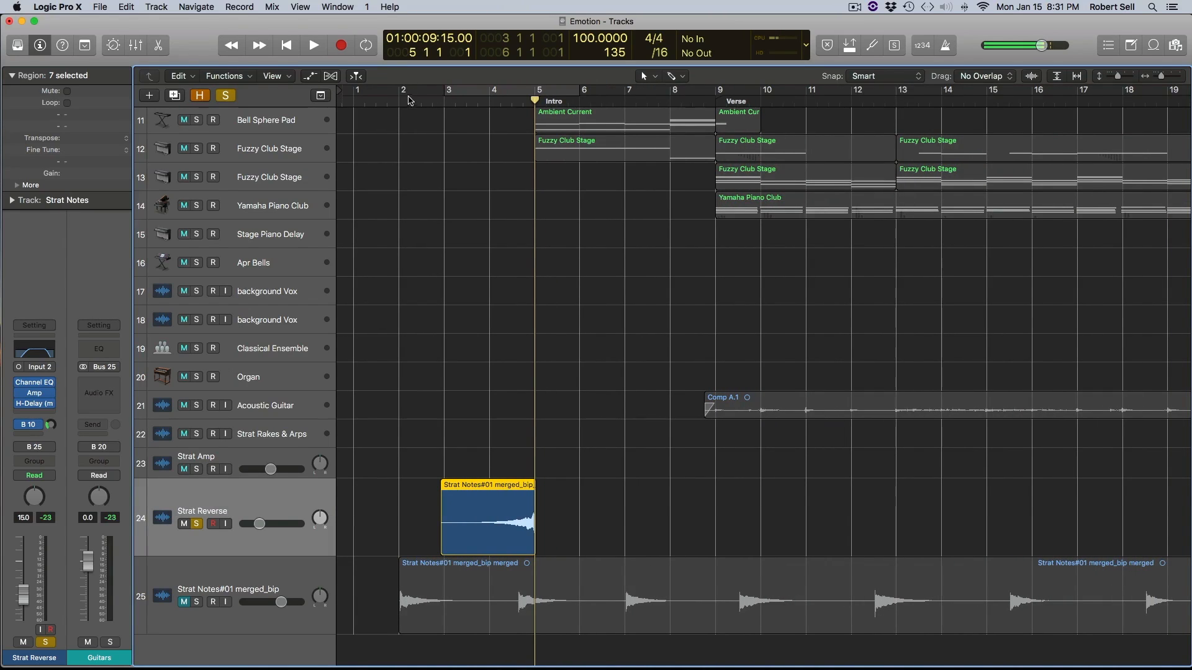
- Unsolo the Strat Reverse track and play the song from bar 2 into the Intro with the other tracks
left_click(197, 524)
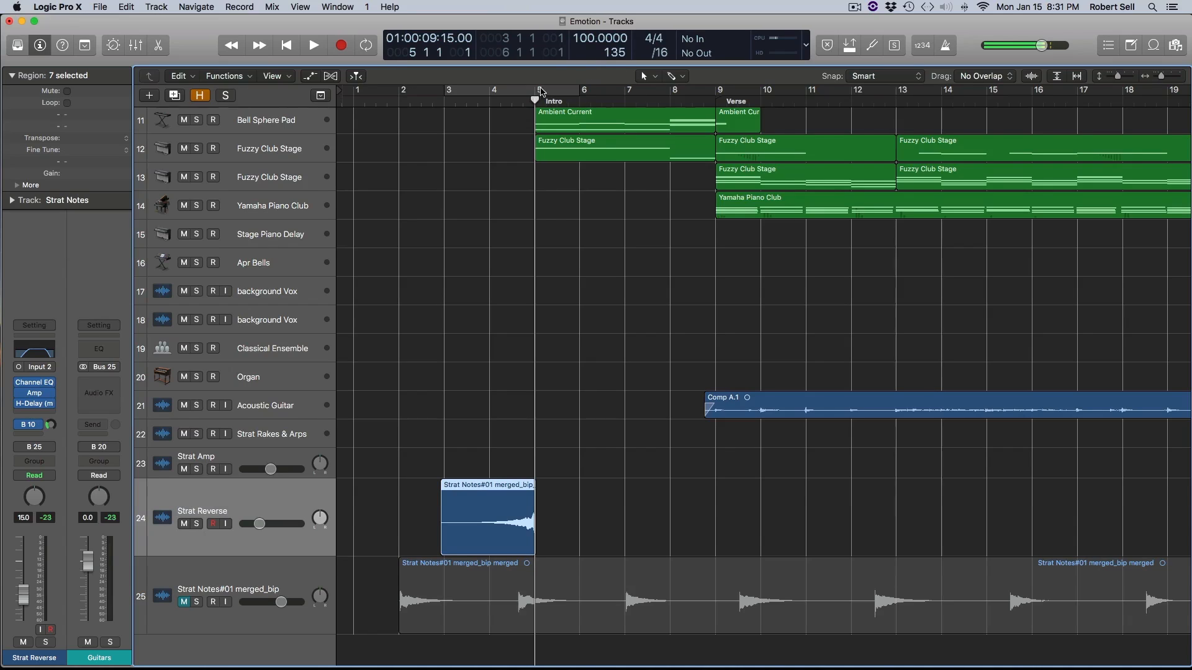
left_click(402, 101)
key("space")
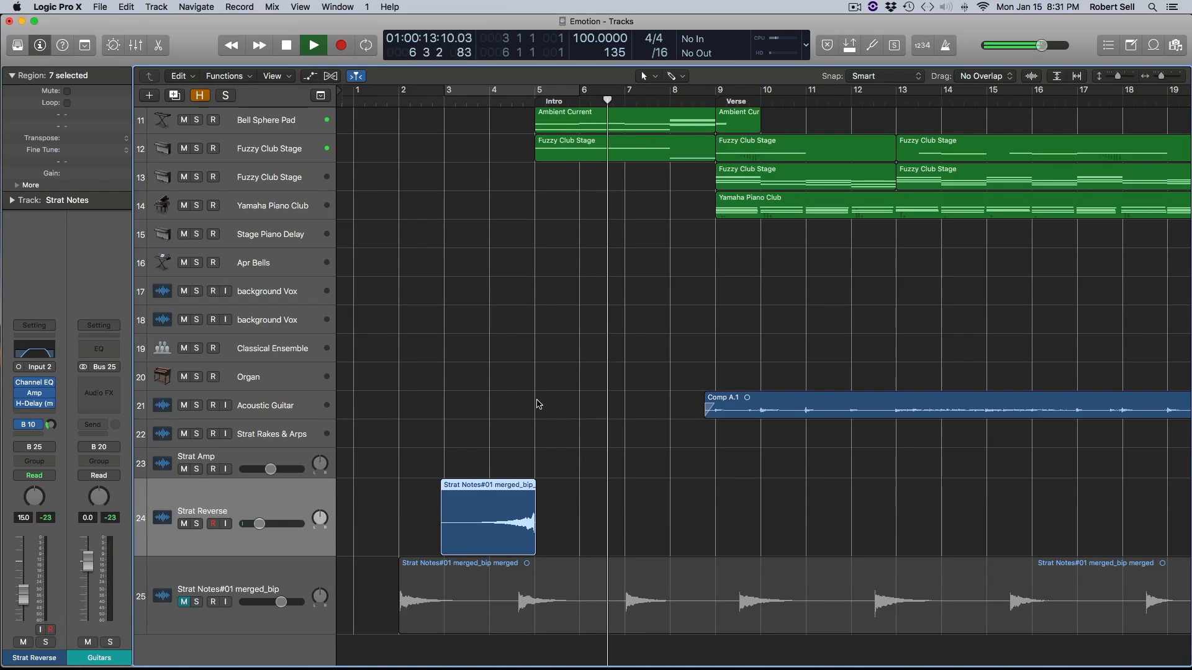
key("space")
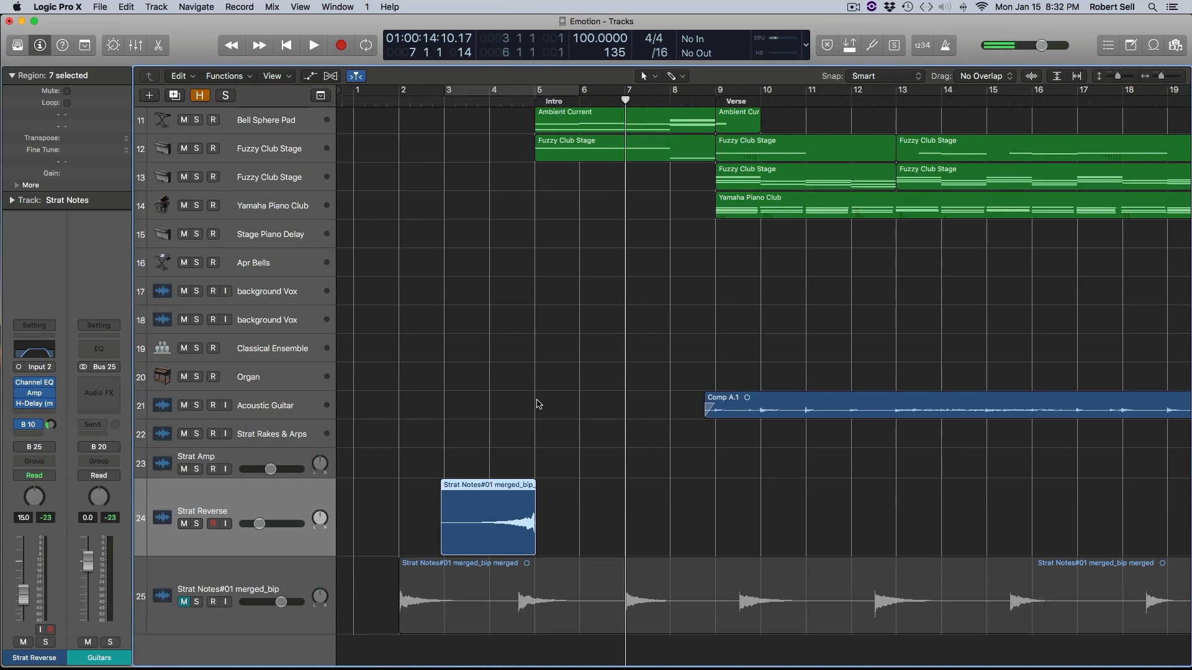
- Play the song from just before bar 35 to hear the reversed note swell into the Verse at bar 37
scroll(539, 405, "right", 14)
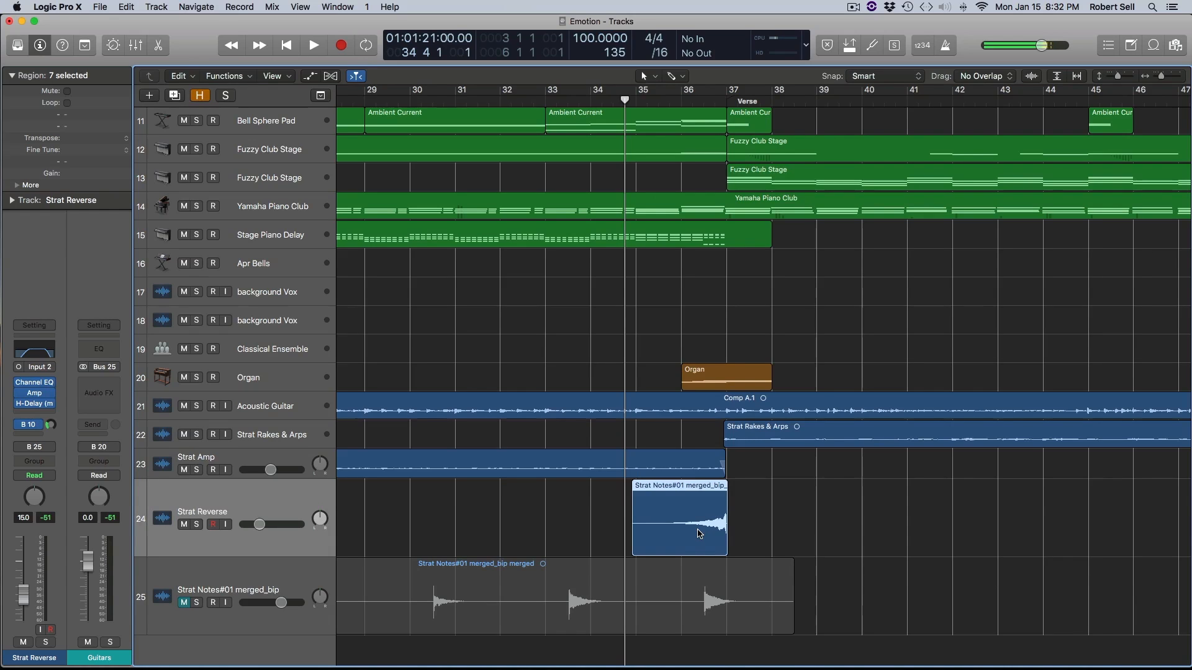
key("space")
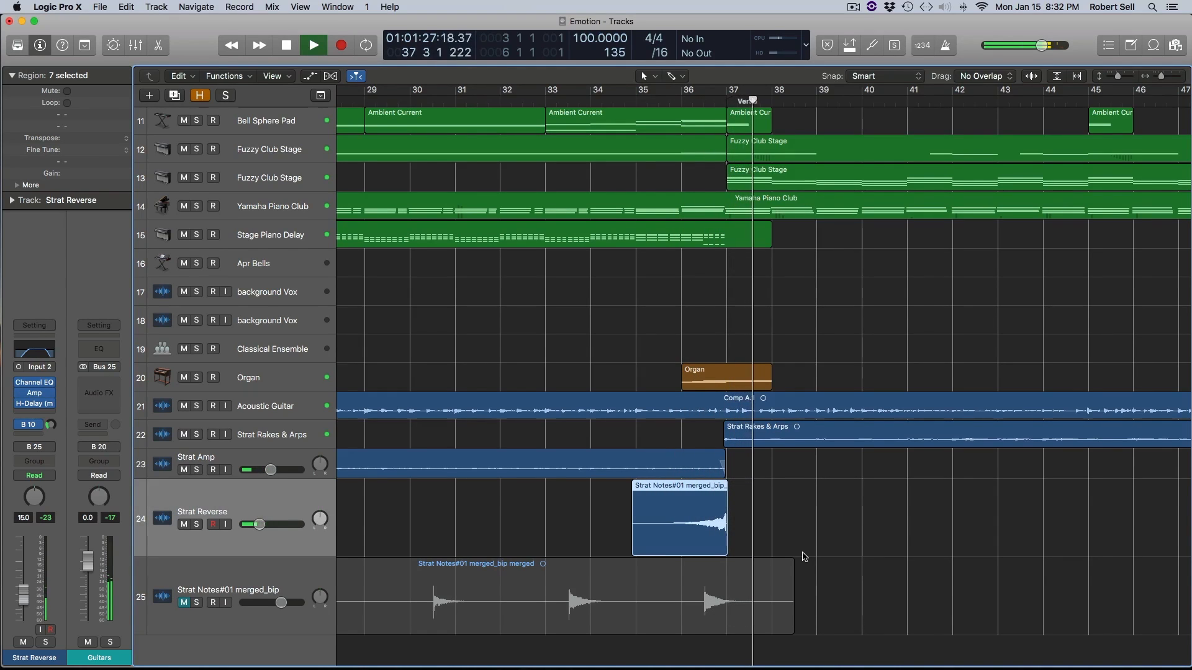
key("space")
- Play the song across bar 74 to hear the reversed region on Strat Reverse lead into the Lead Break
scroll(796, 531, "right", 3)
scroll(796, 530, "right", 15)
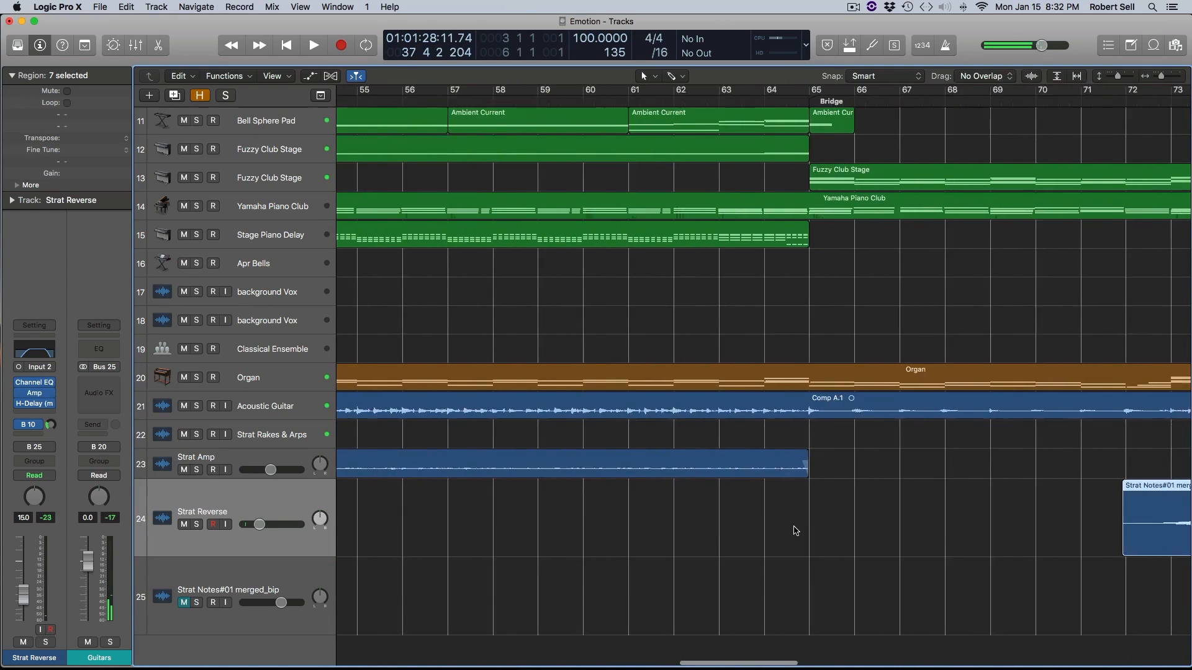
scroll(796, 531, "right", 2)
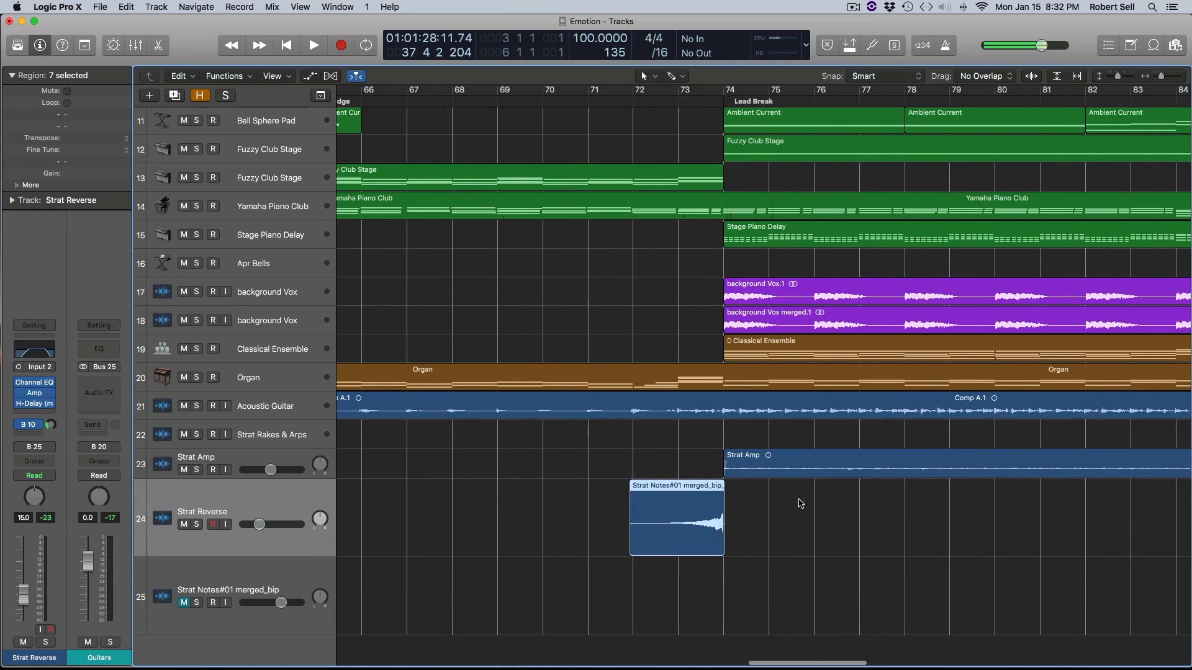
key("space")
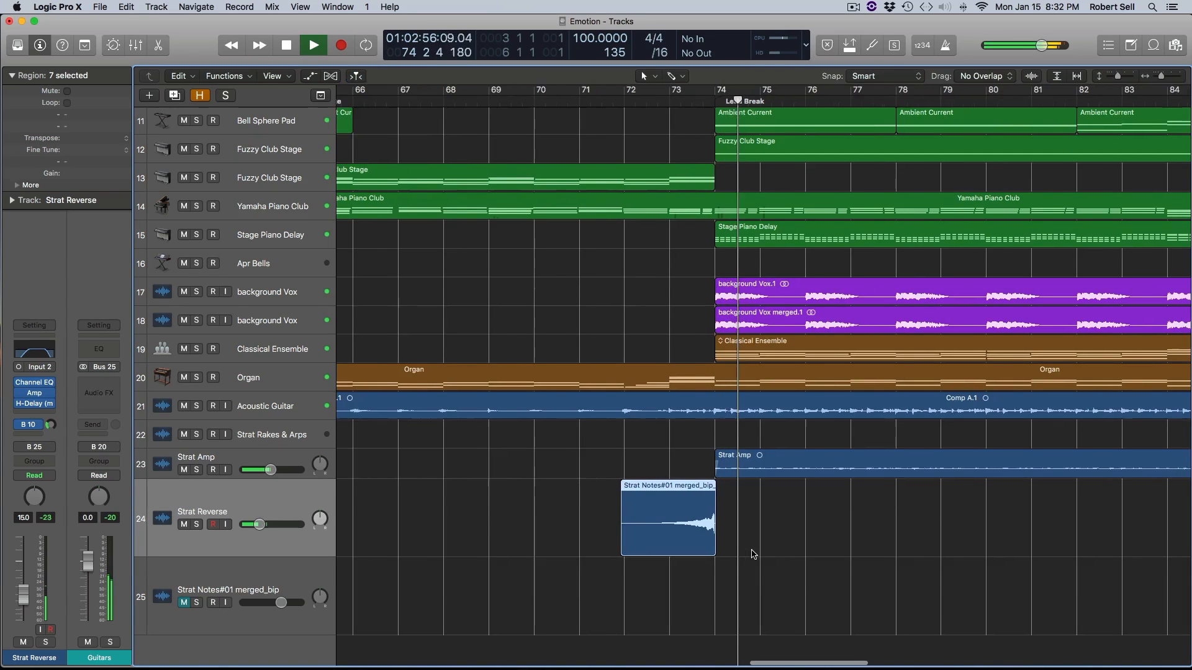
scroll(753, 554, "right", 5)
key("space")
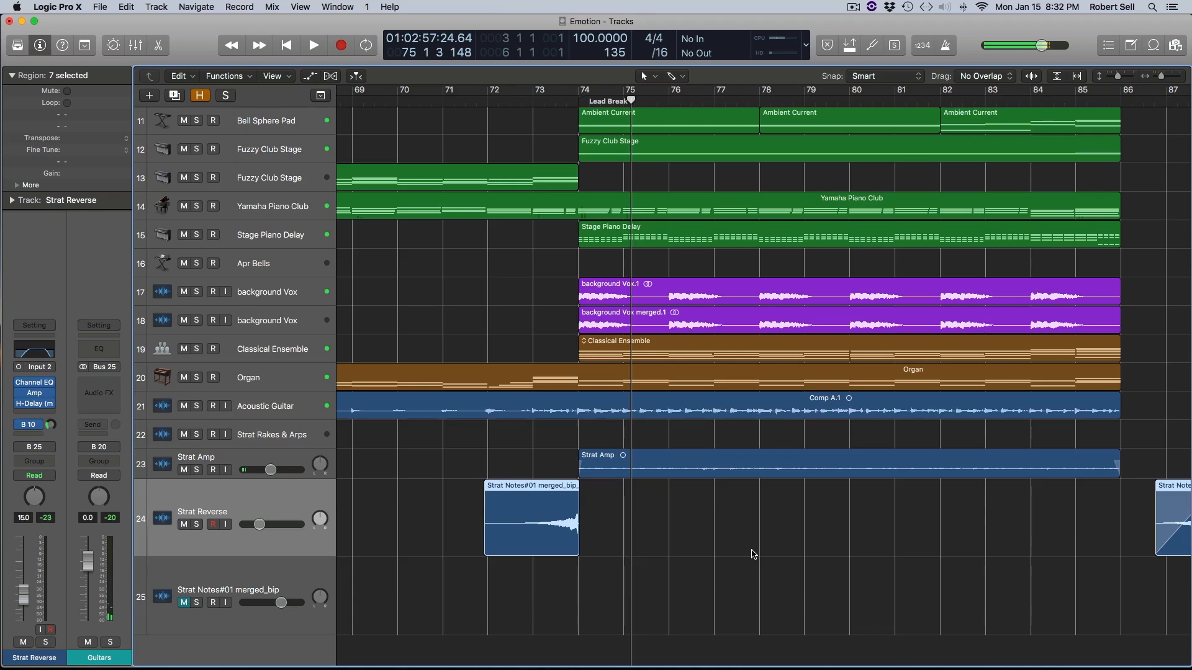
- Solo the Strat Reverse track and play its faded-in region in the gap before the Chorus at bar 88
scroll(744, 573, "right", 10)
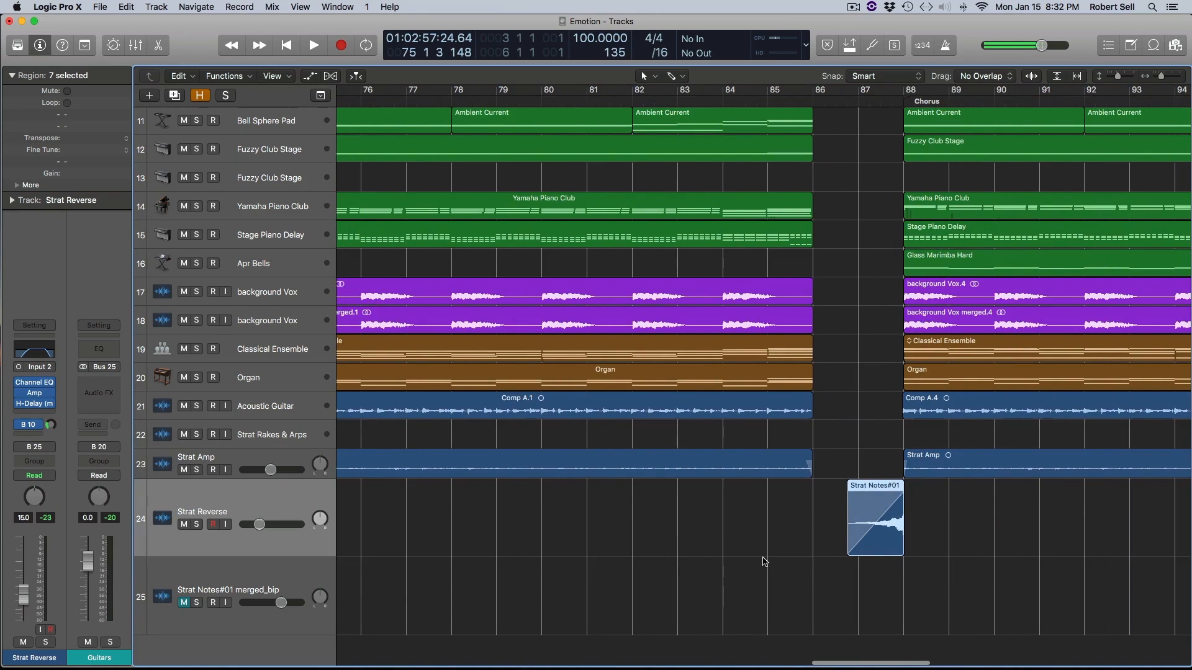
scroll(888, 569, "right", 3)
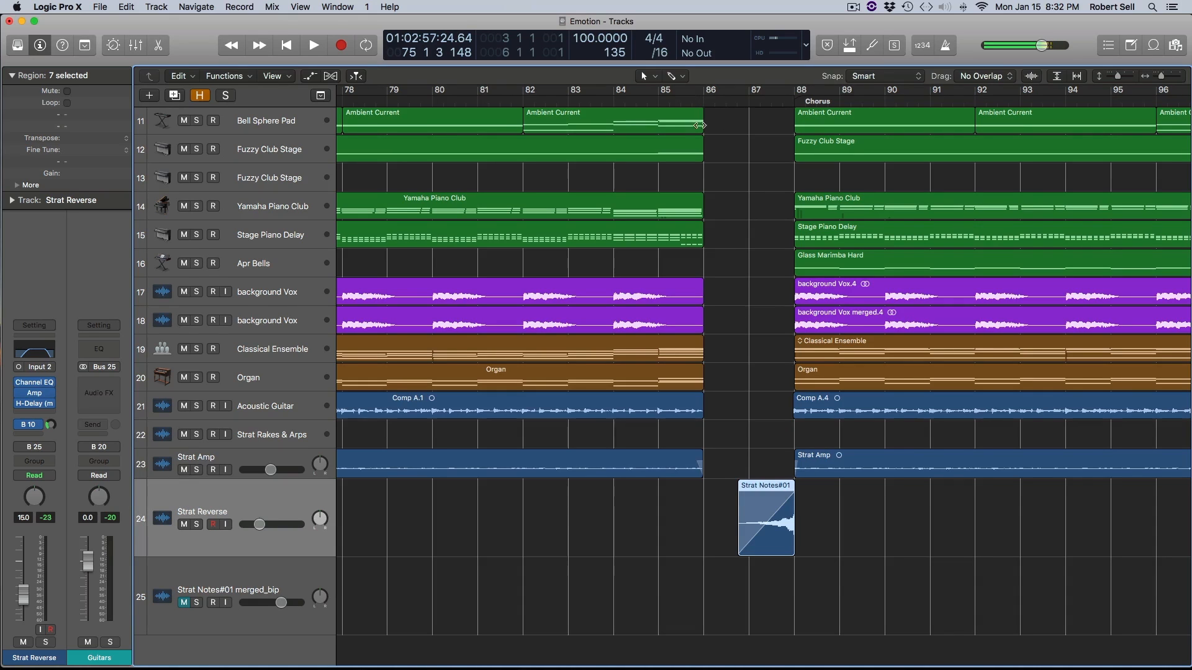
left_click(196, 525)
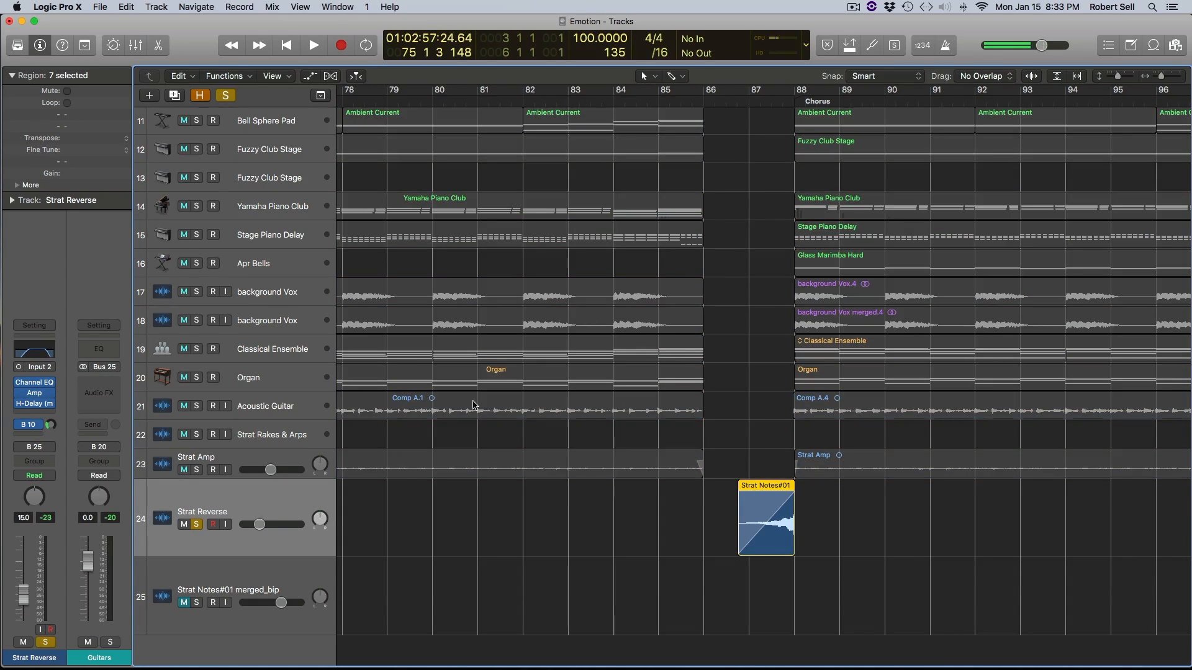
key("space")
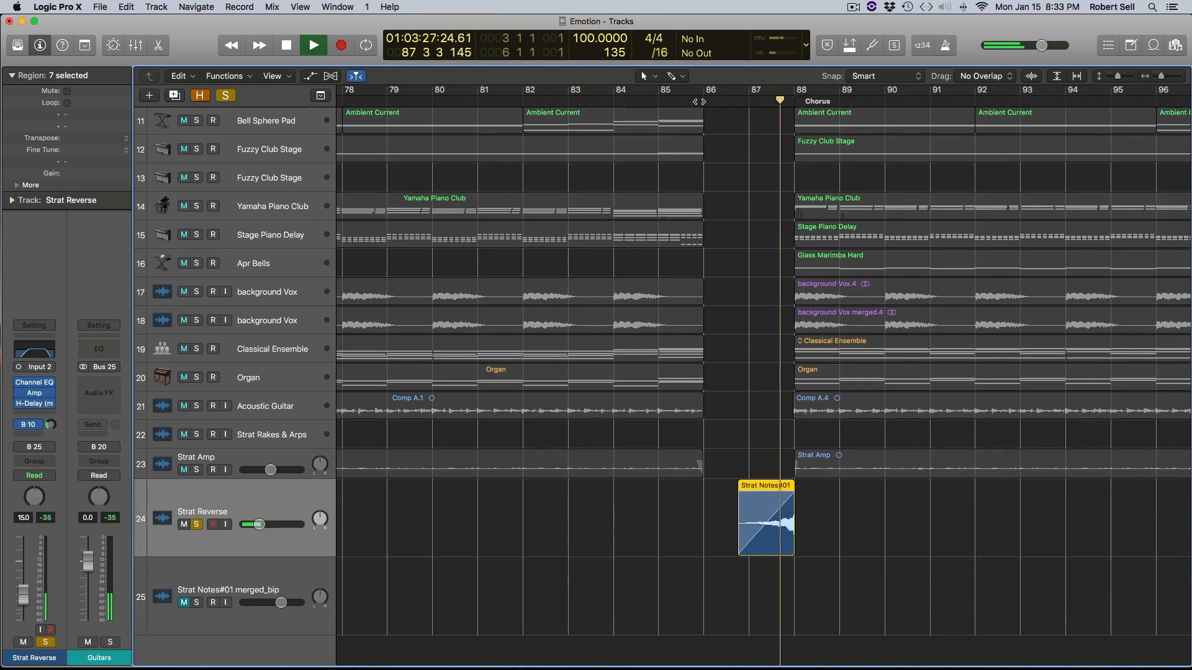
key("space")
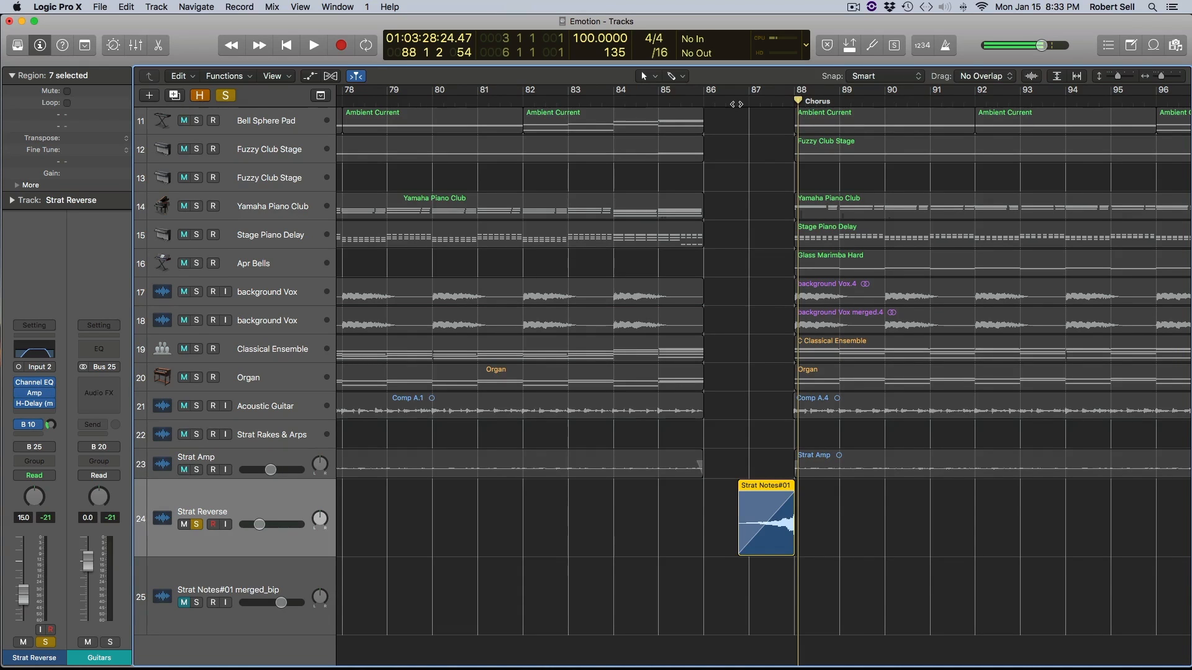
- Unsolo the Strat Reverse track and play the full mix from bar 85 into the Chorus
key("space")
left_click(196, 525)
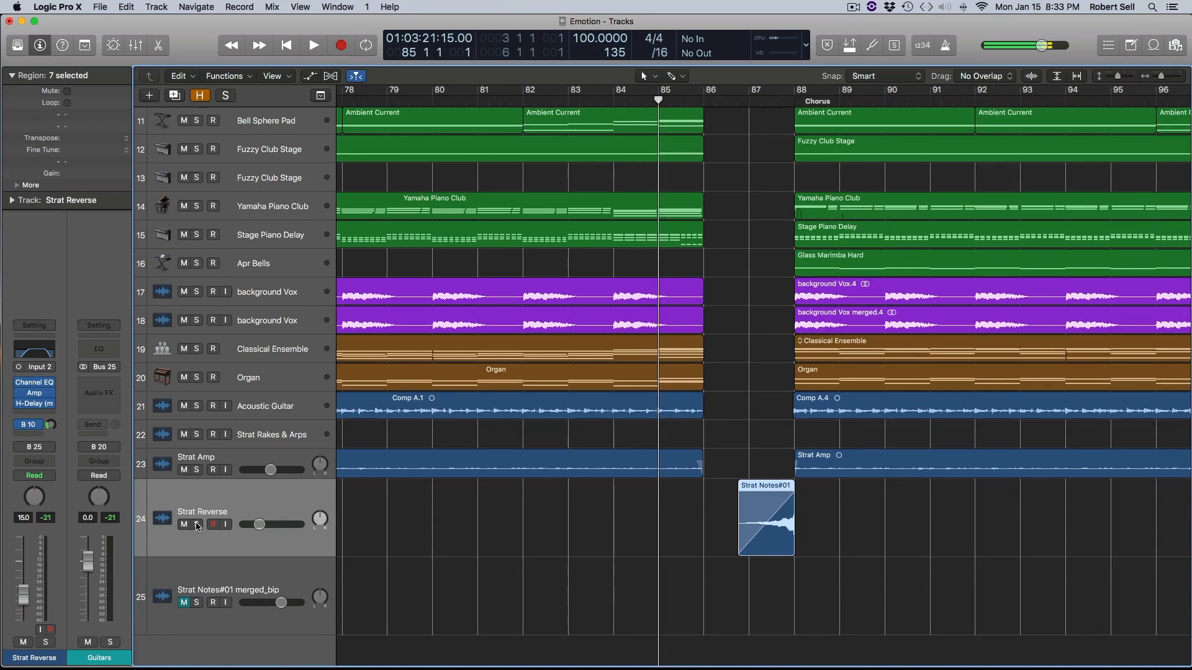
key("space")
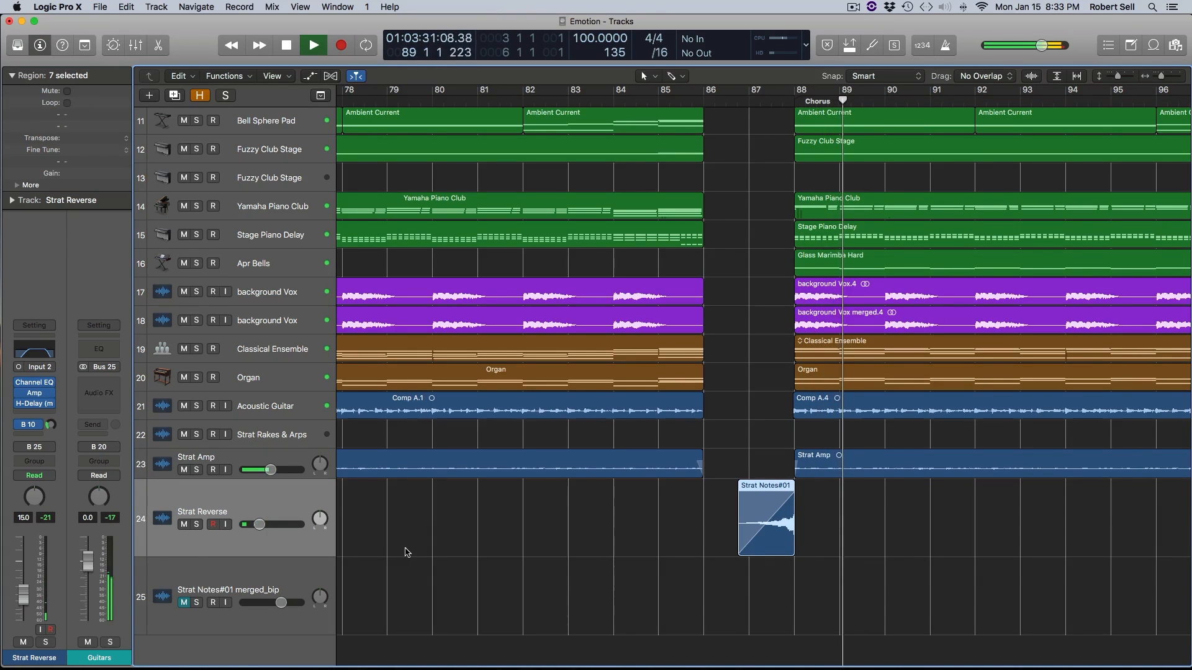
key("space")
- Solo the Strat Reverse track and play its three crossfaded Outro regions from bar 99
scroll(405, 550, "right", 10)
scroll(405, 549, "right", 3)
left_click(685, 101)
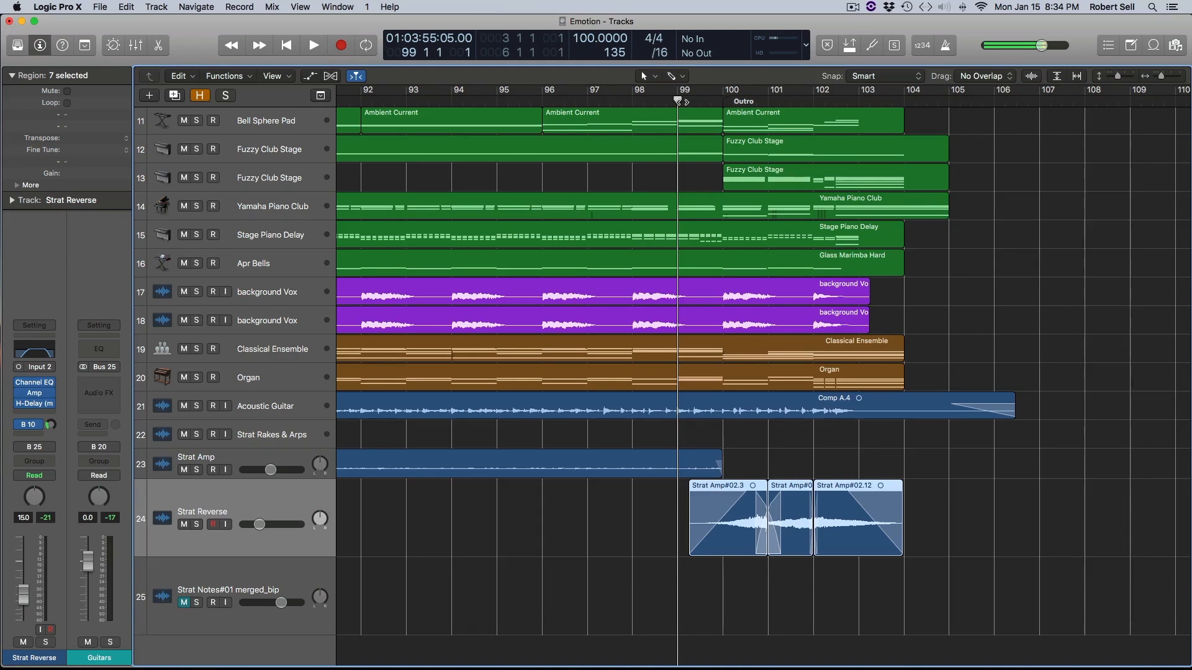
scroll(624, 412, "down", 1)
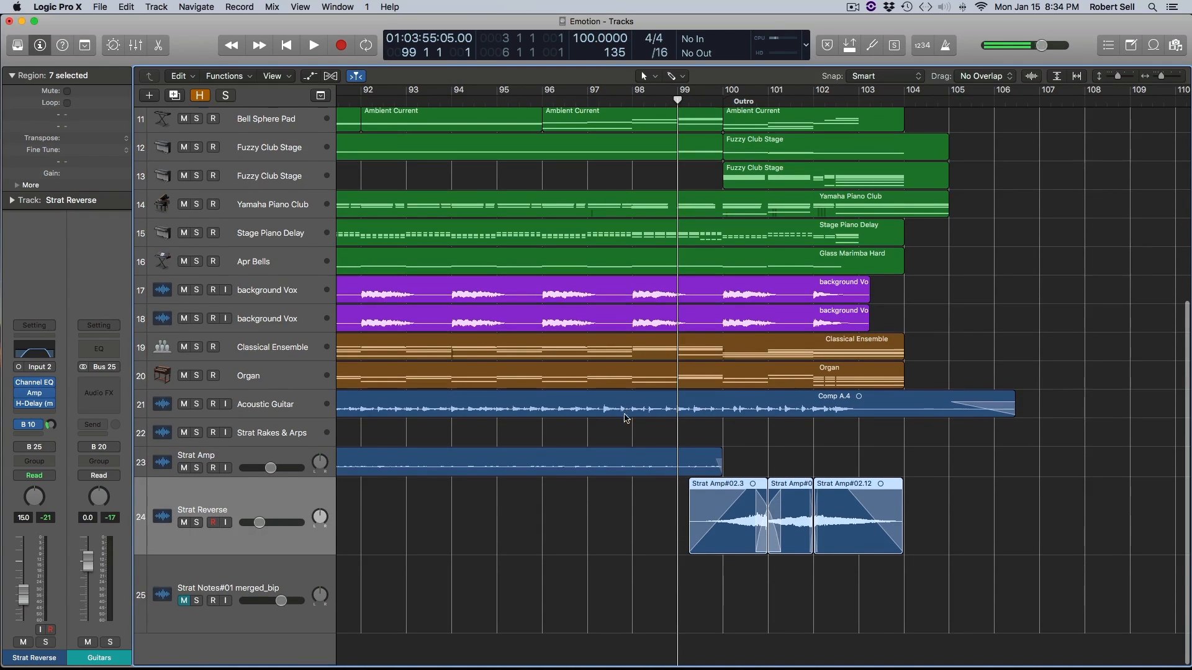
left_click(195, 523)
key("space")
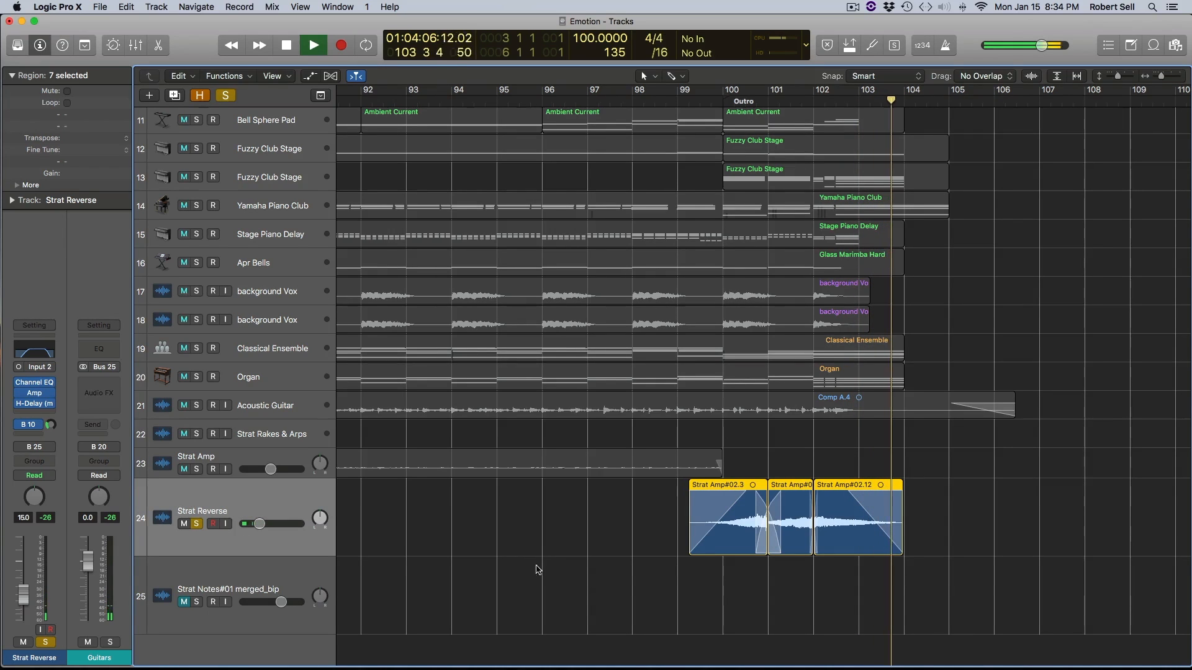
key("space")
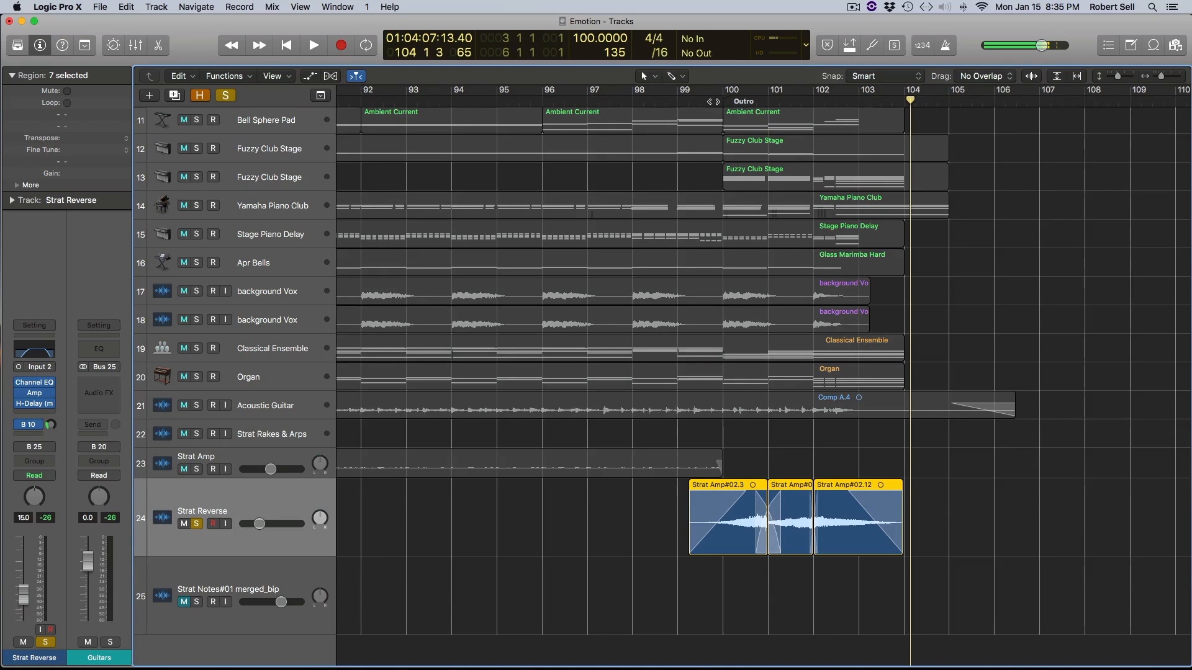
- Replay the soloed Outro regions from bar 99 and raise the Strat Reverse track volume to -13.4 dB
left_click(680, 100)
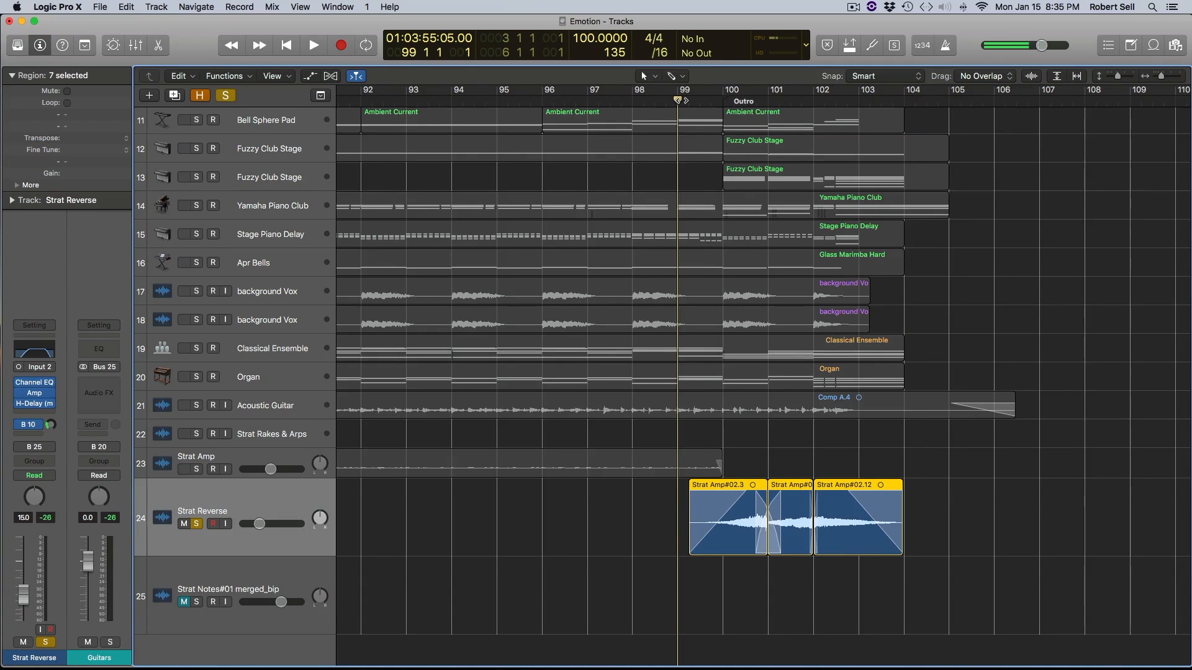
key("space")
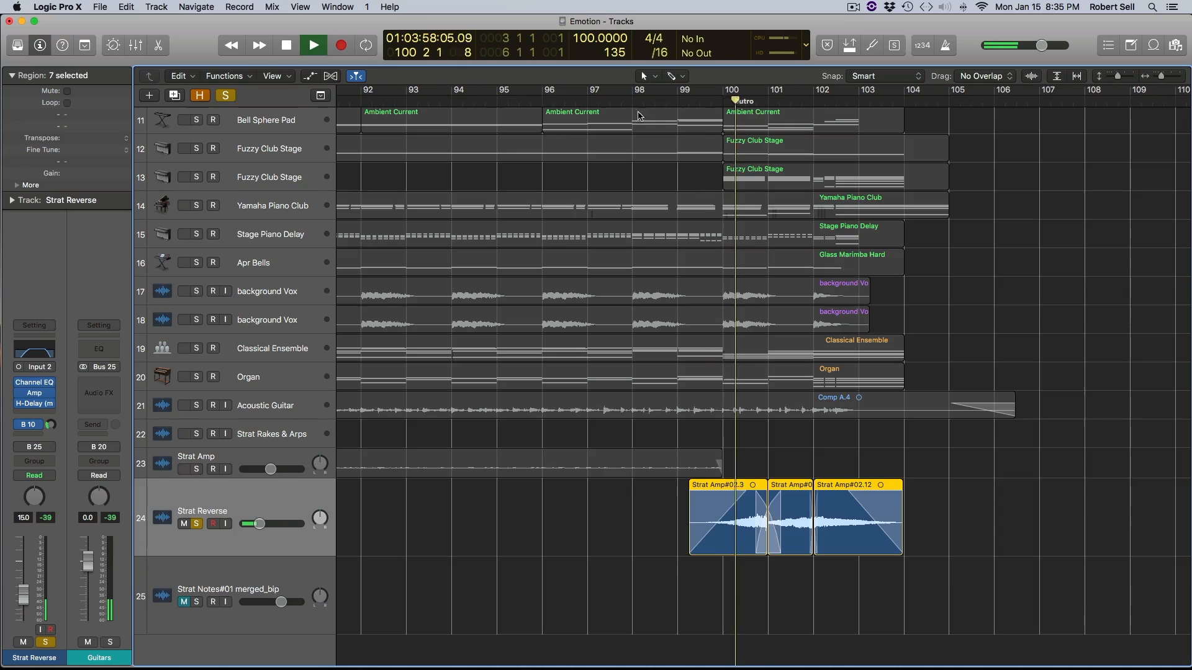
left_click_drag(263, 528, 265, 527)
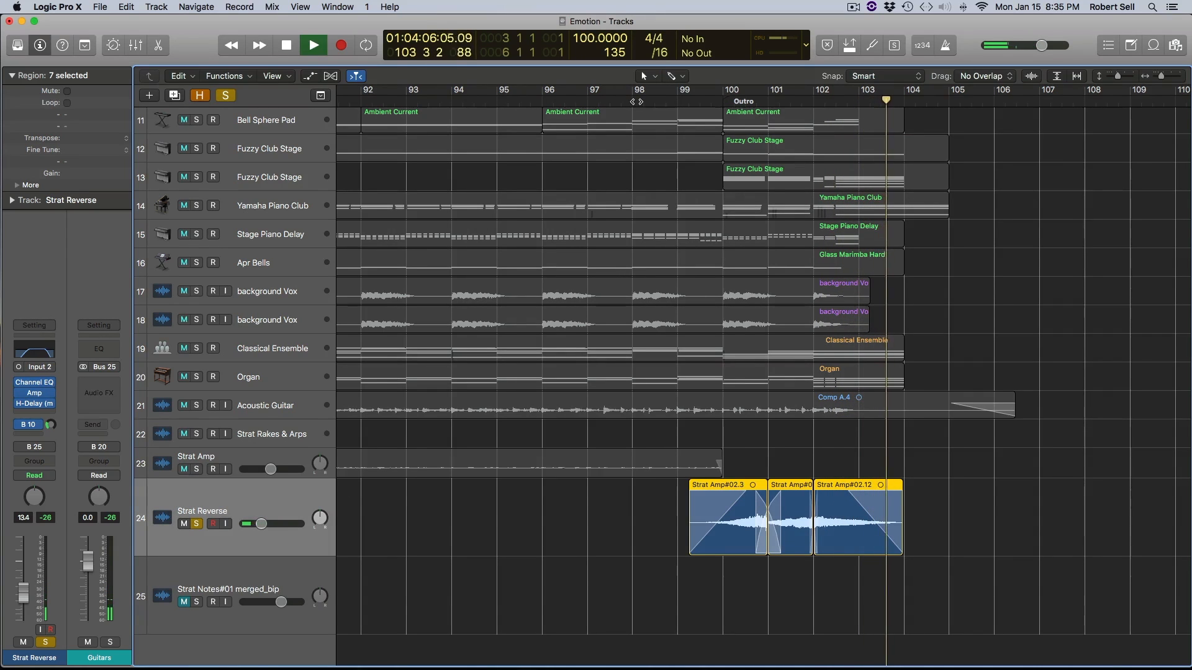
- Unsolo the Strat Reverse track and play the Outro with all tracks, starting from around bar 98
left_click(639, 99)
left_click(196, 524)
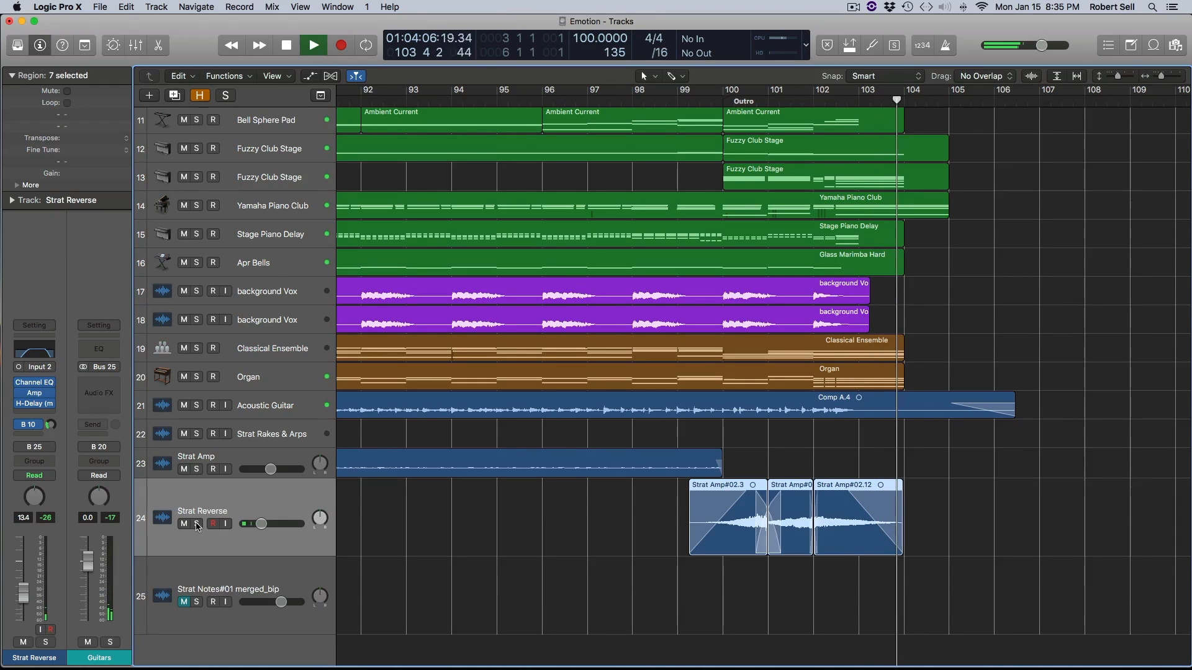
key("space")
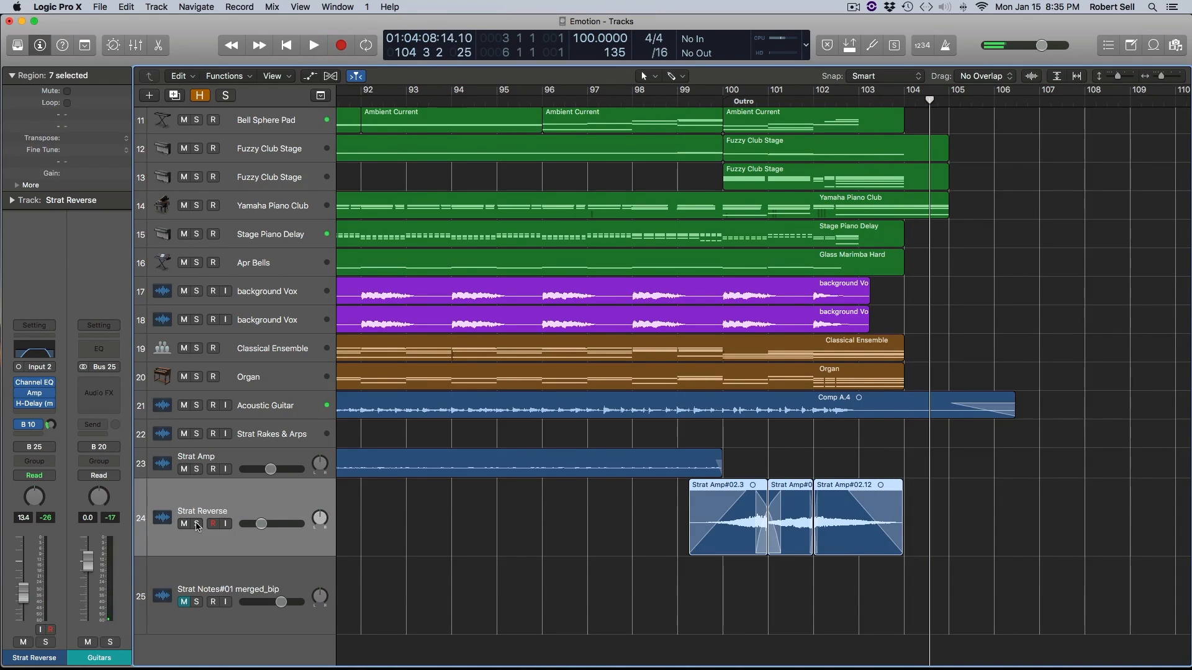